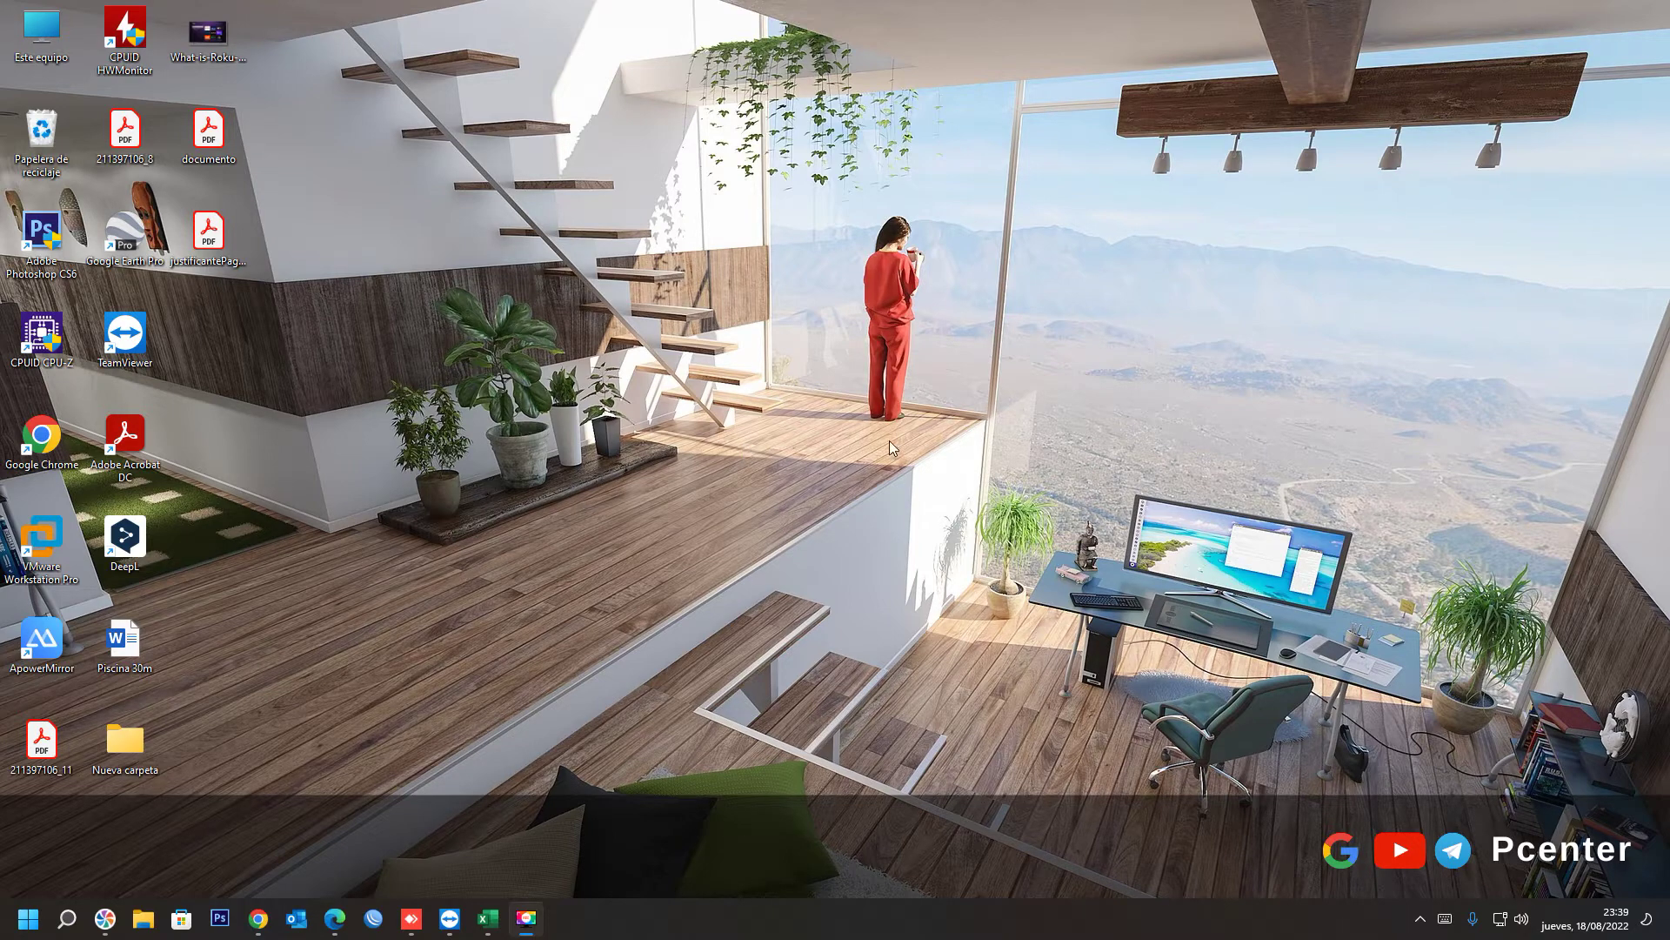
# Step: Bring the Fee-Earnings Excel workbook to the front from the taskbar
pyautogui.click(488, 918)
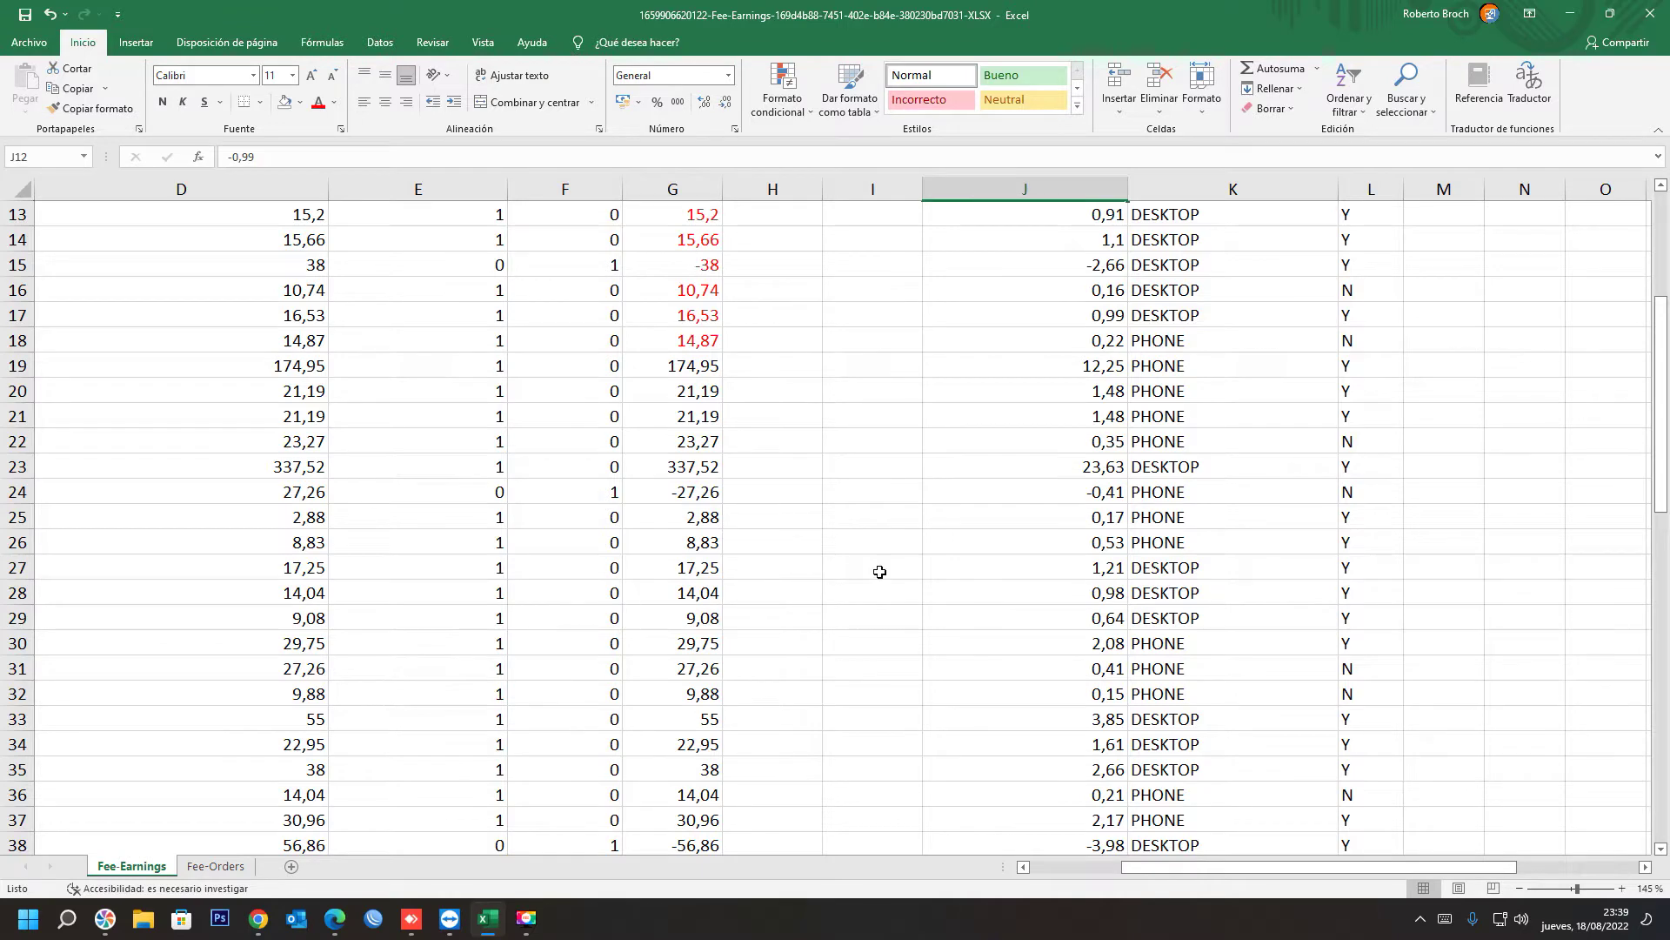
# Step: Scroll back up to the header row and factor 5 in H2, then select cell I8
pyautogui.scroll(4, 881, 571)
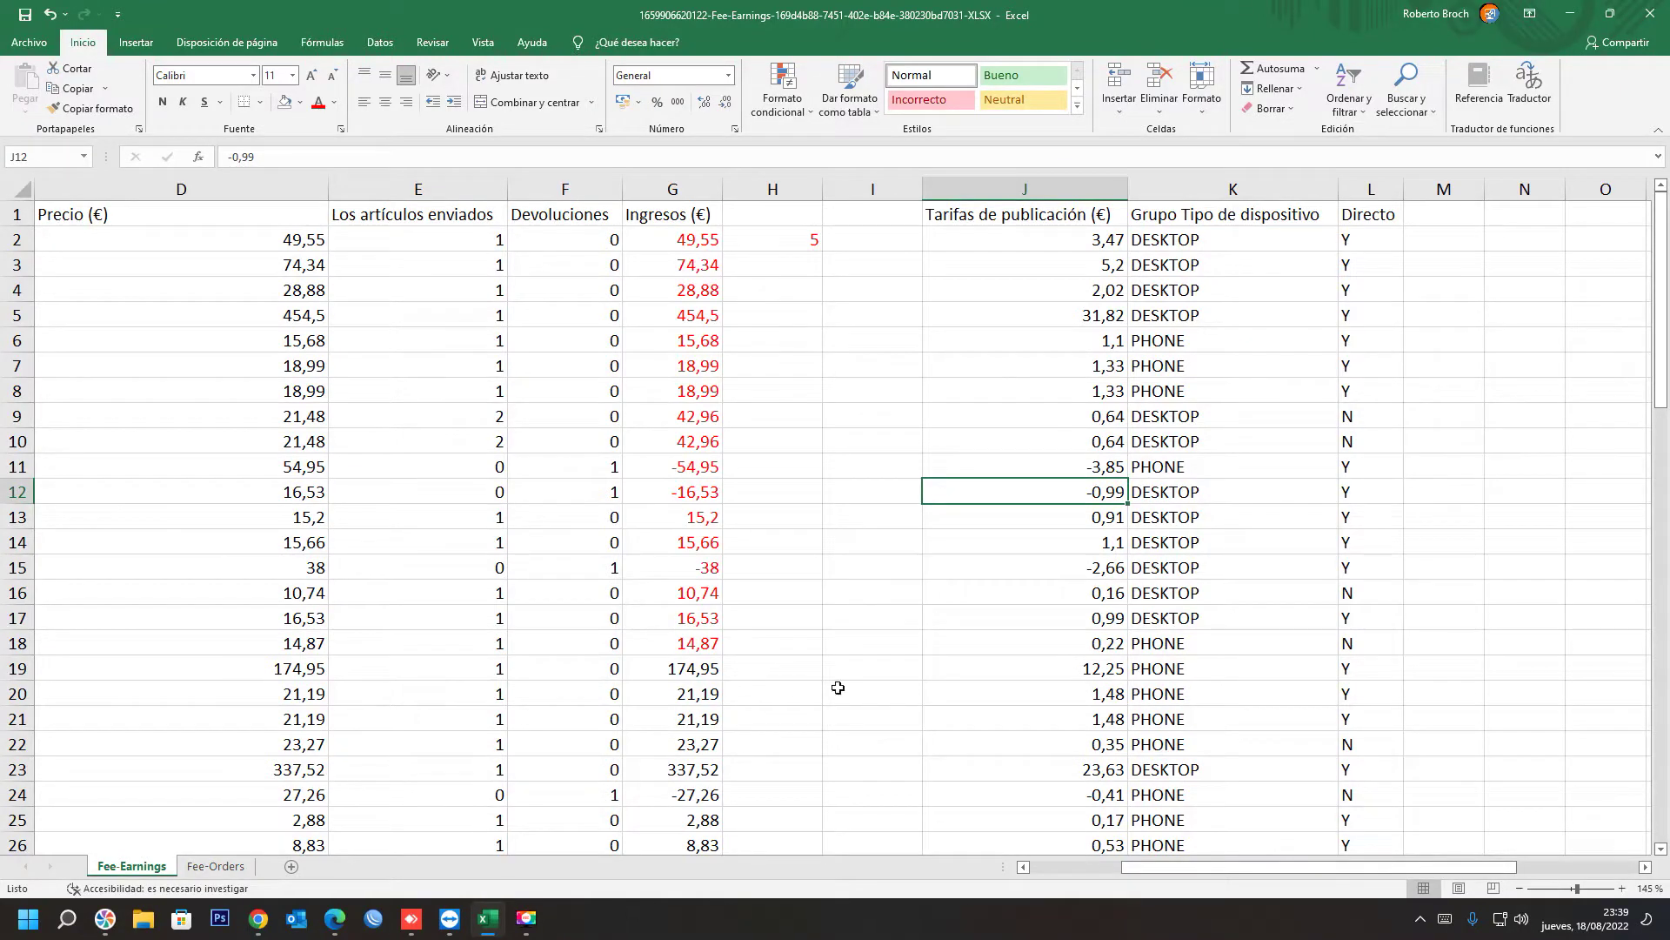
pyautogui.click(873, 383)
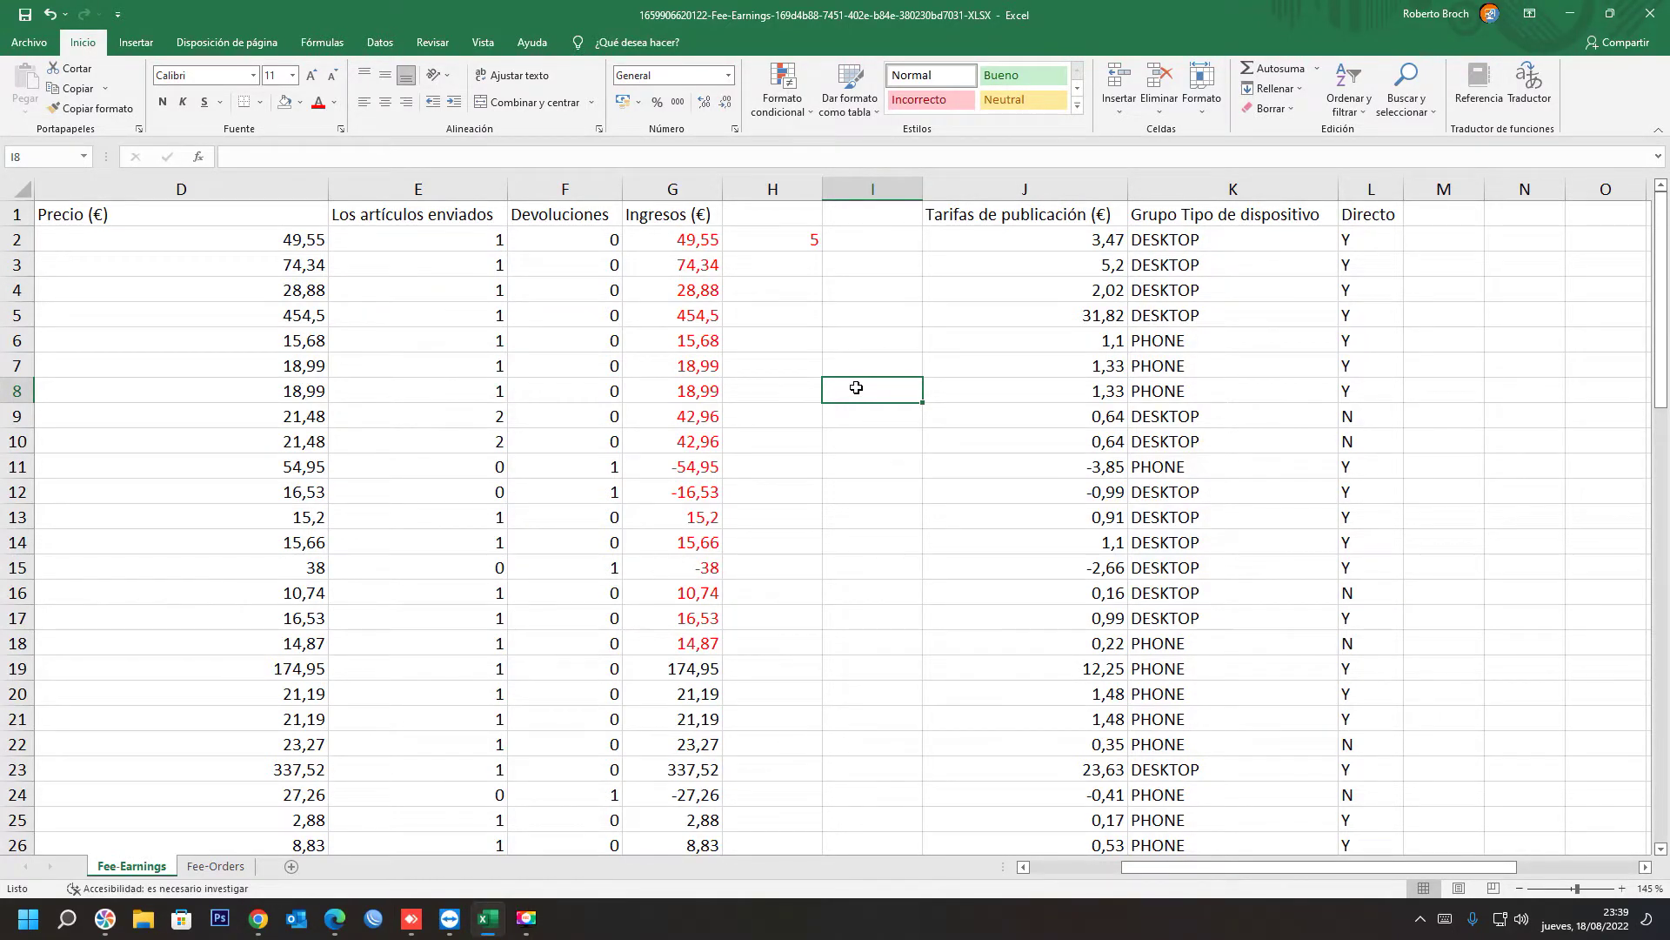
pyautogui.write('=')
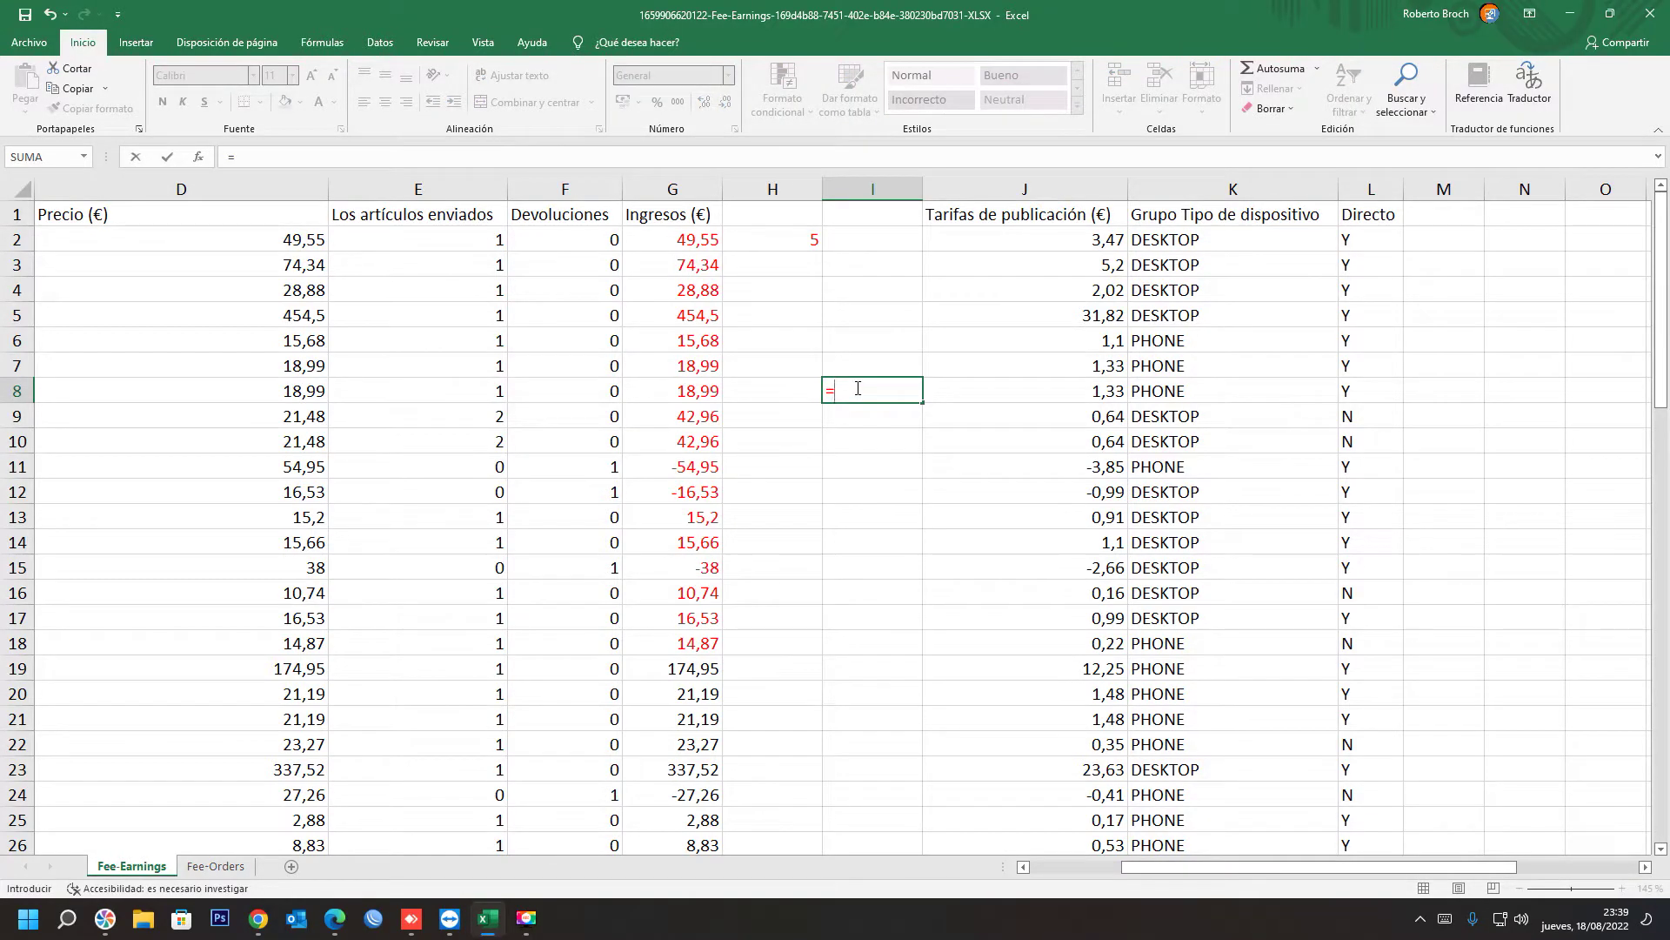
pyautogui.write('5*5')
pyautogui.press('Return')
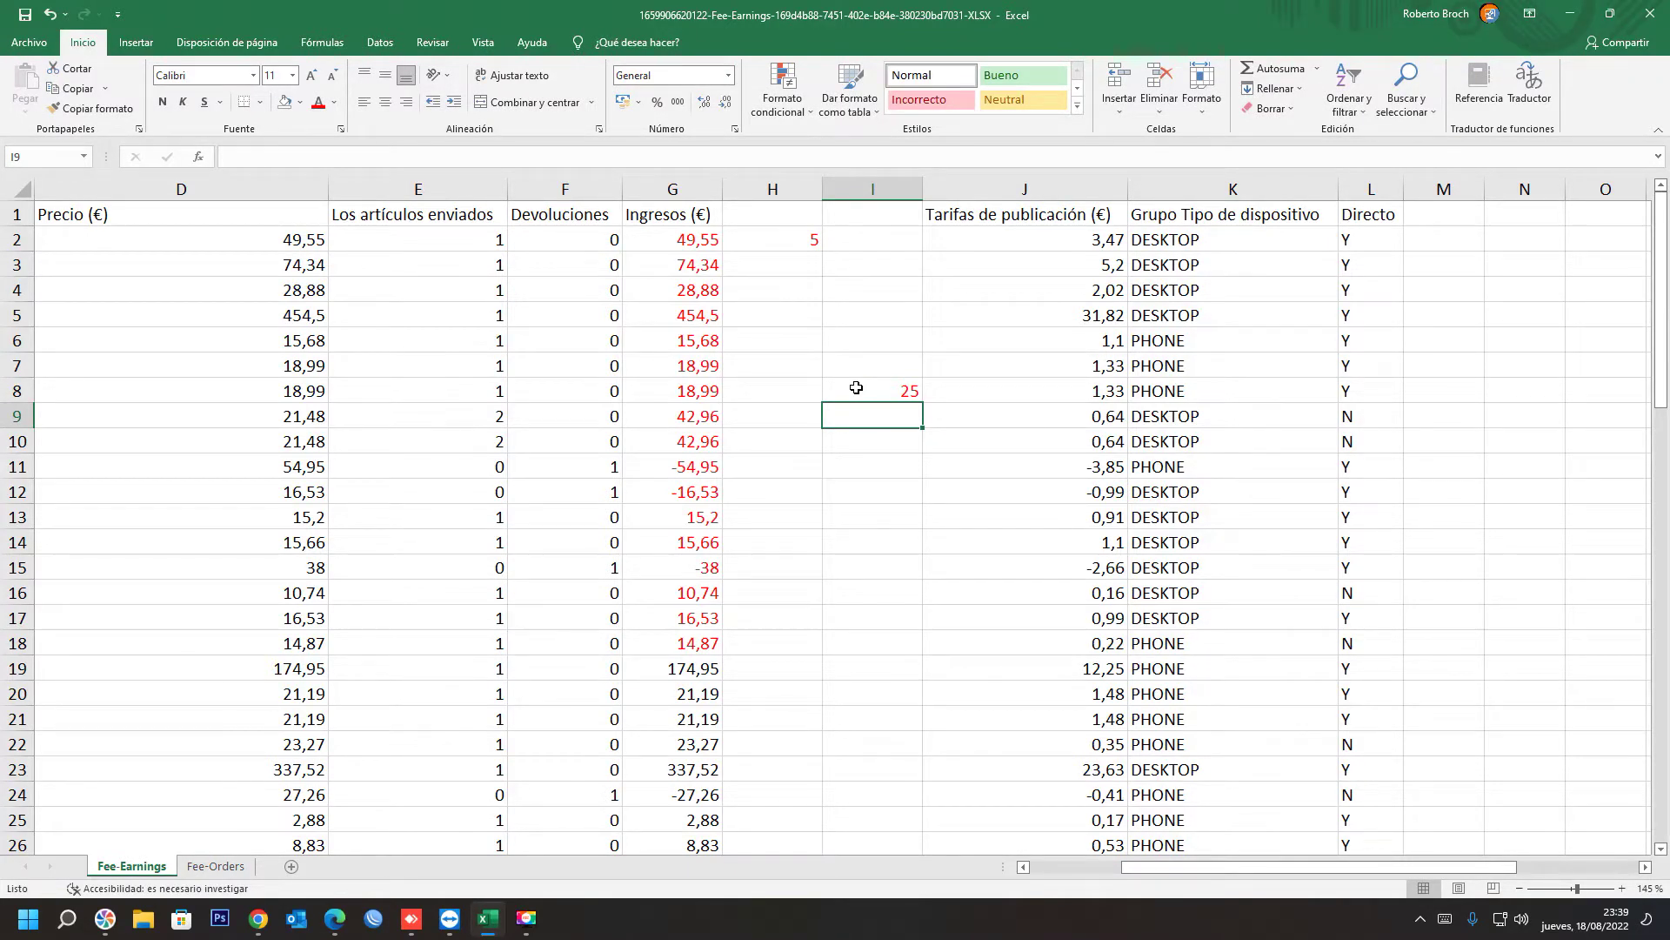
pyautogui.click(856, 388)
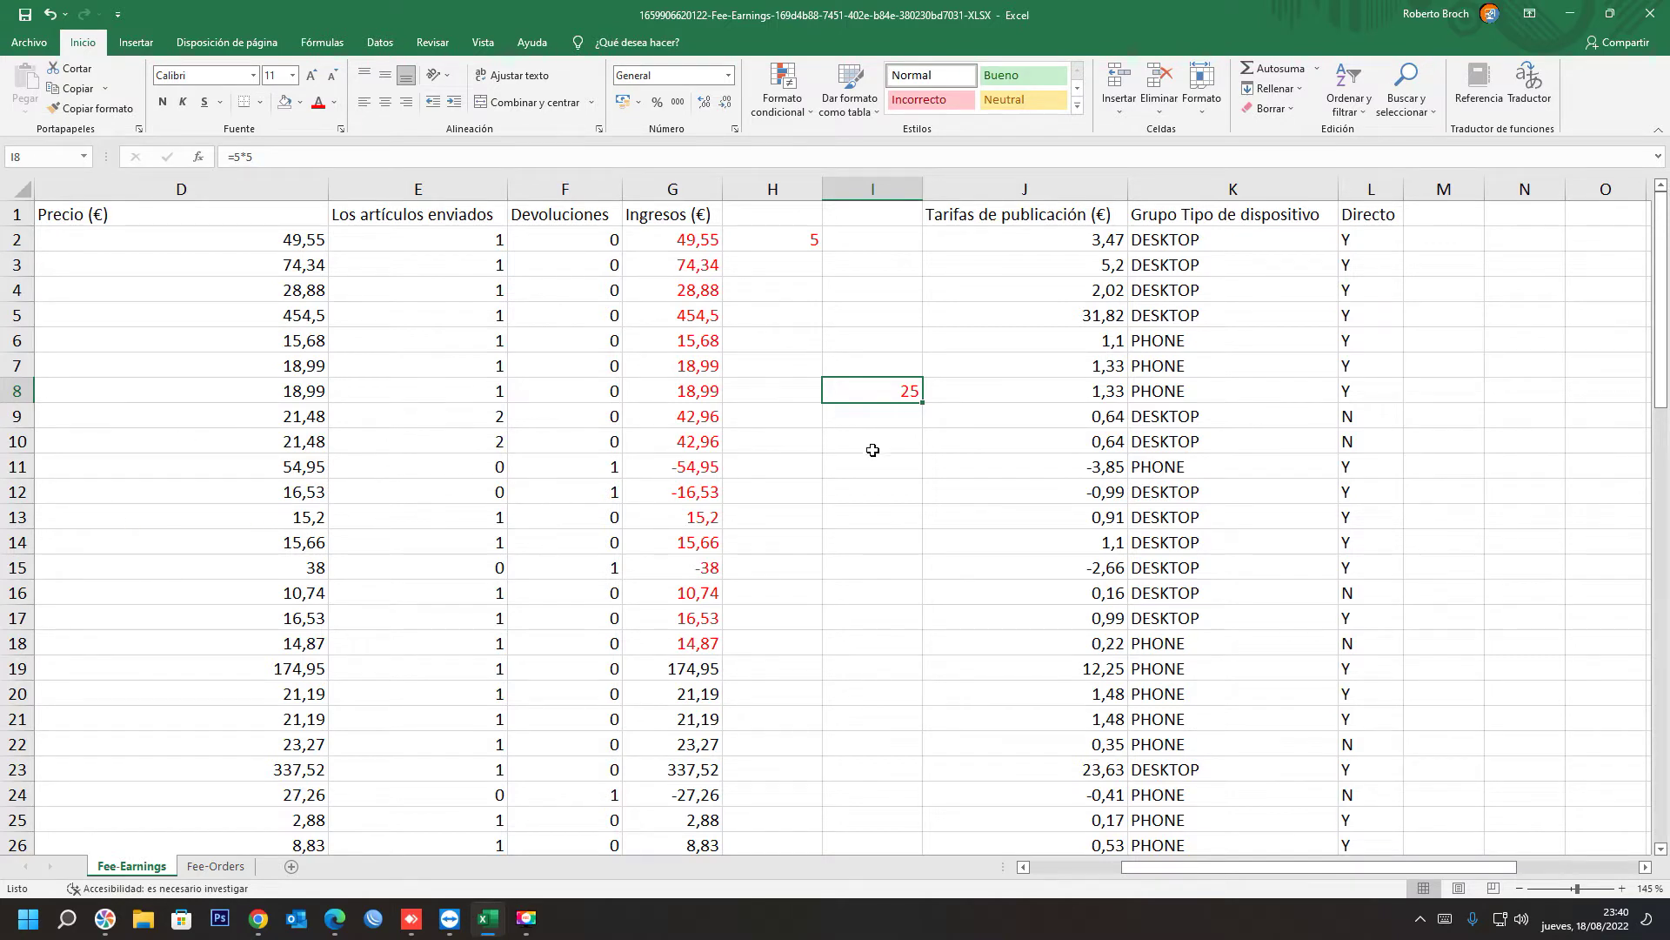
pyautogui.press('Delete')
# Step: Point out the Ingresos values in G7 and G8, then return to cell I8
pyautogui.click(708, 364)
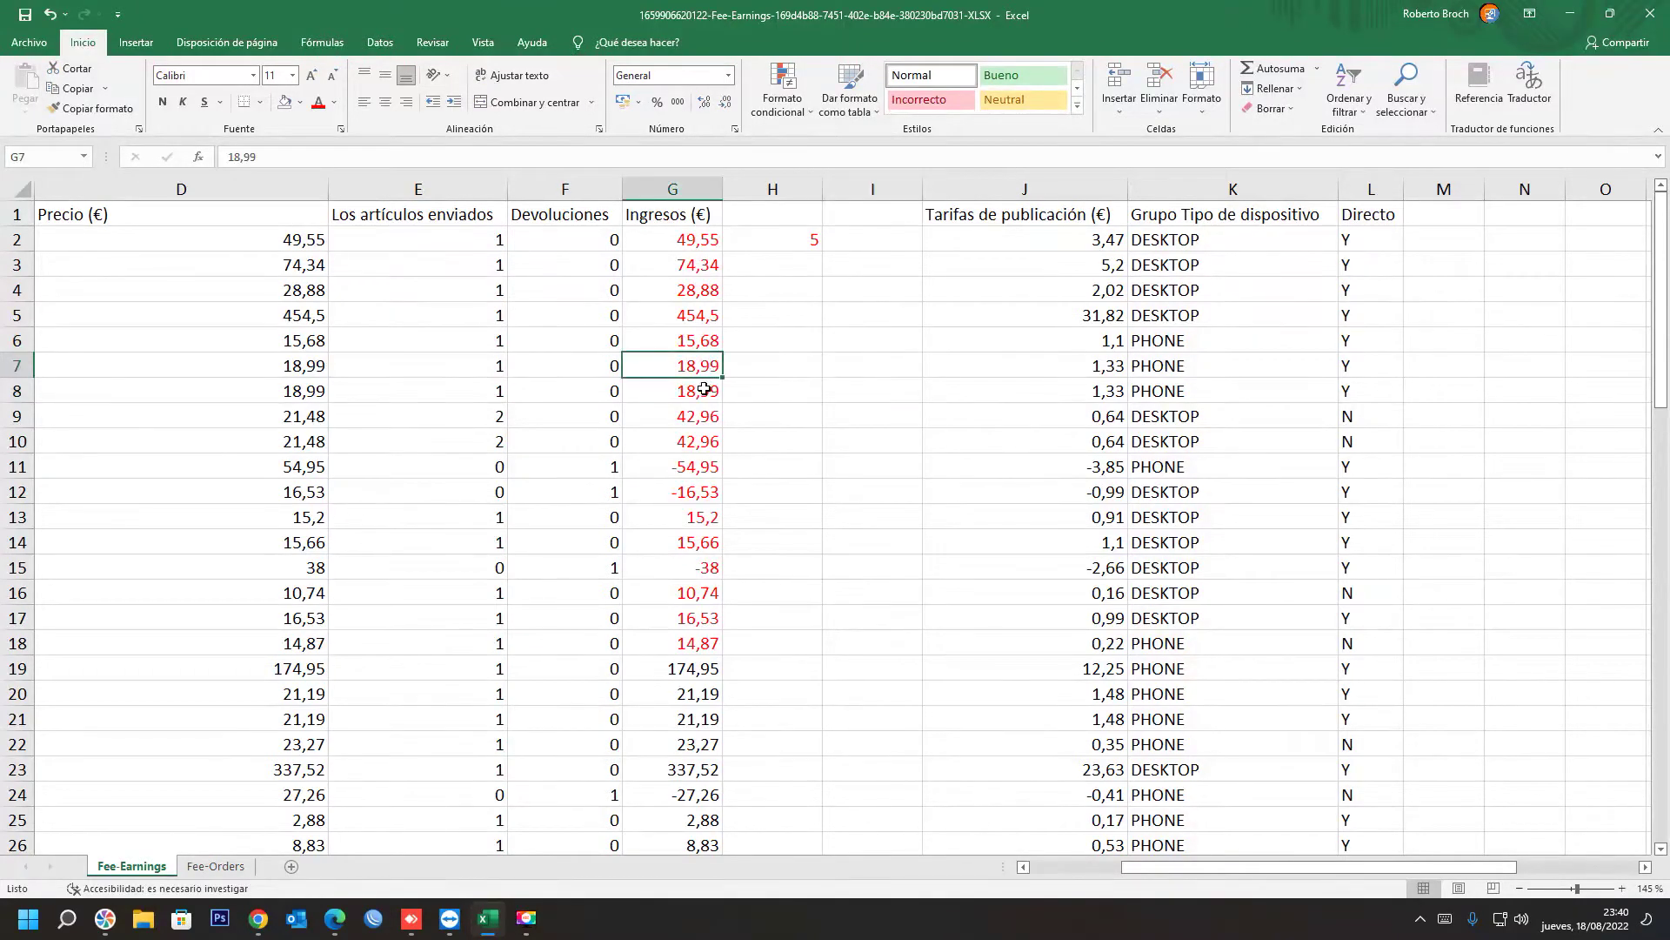
pyautogui.click(705, 386)
pyautogui.click(851, 391)
pyautogui.click(677, 370)
pyautogui.click(679, 391)
pyautogui.click(678, 369)
pyautogui.click(681, 391)
pyautogui.click(682, 370)
pyautogui.click(680, 389)
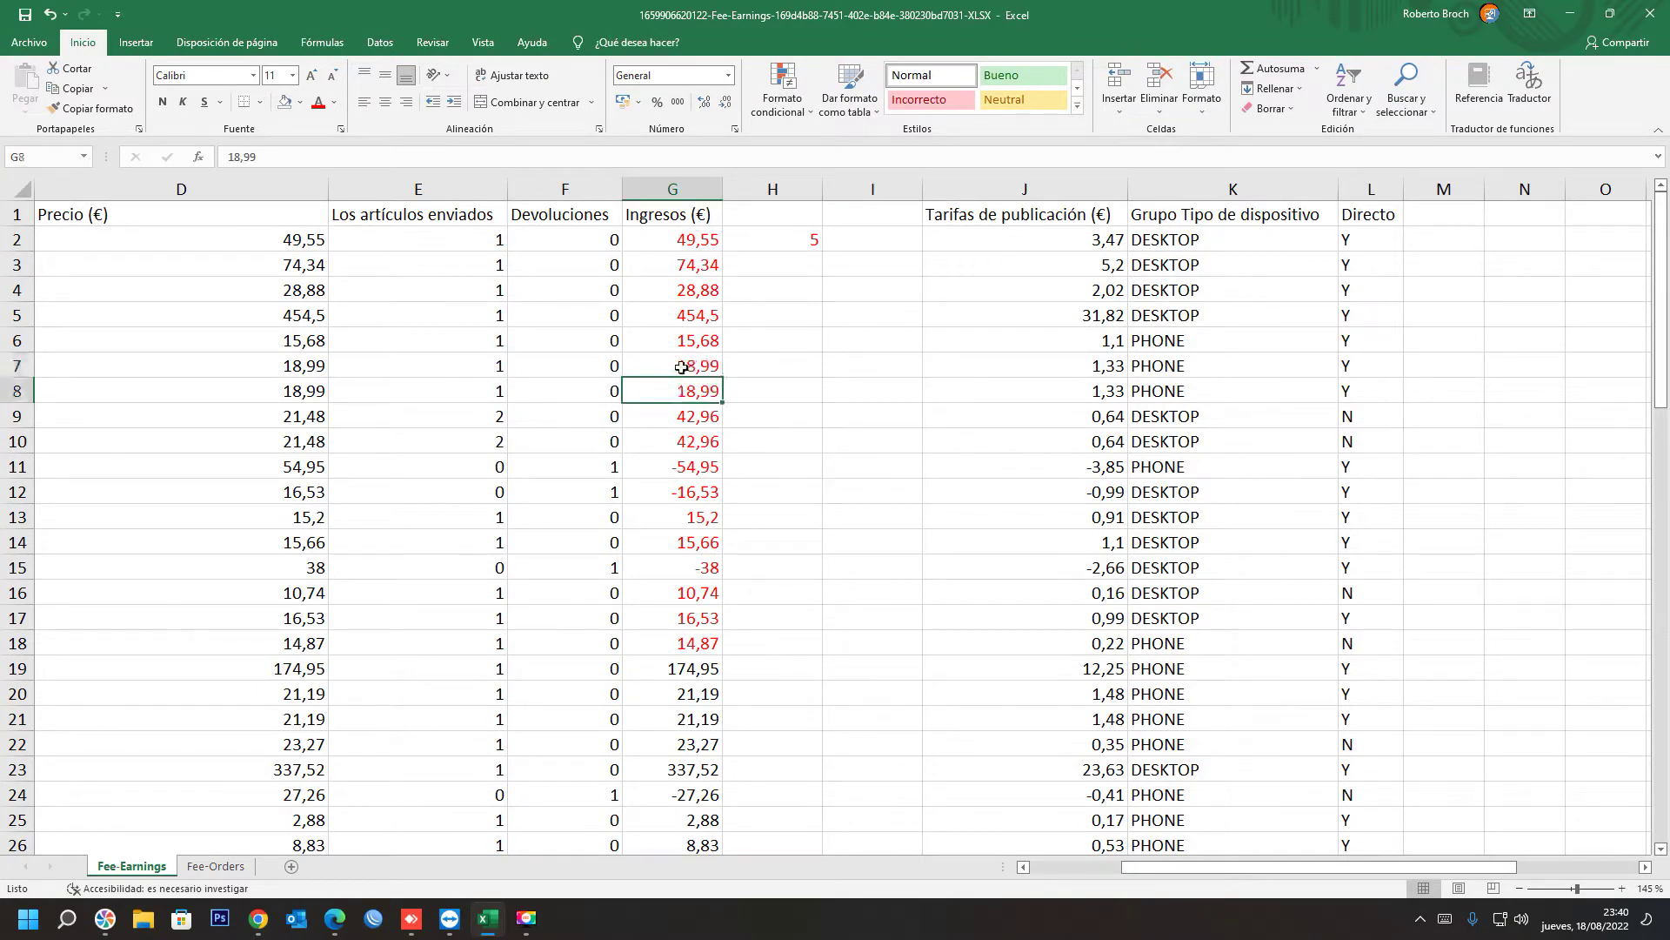
pyautogui.click(681, 370)
pyautogui.click(681, 394)
pyautogui.click(680, 370)
pyautogui.click(680, 392)
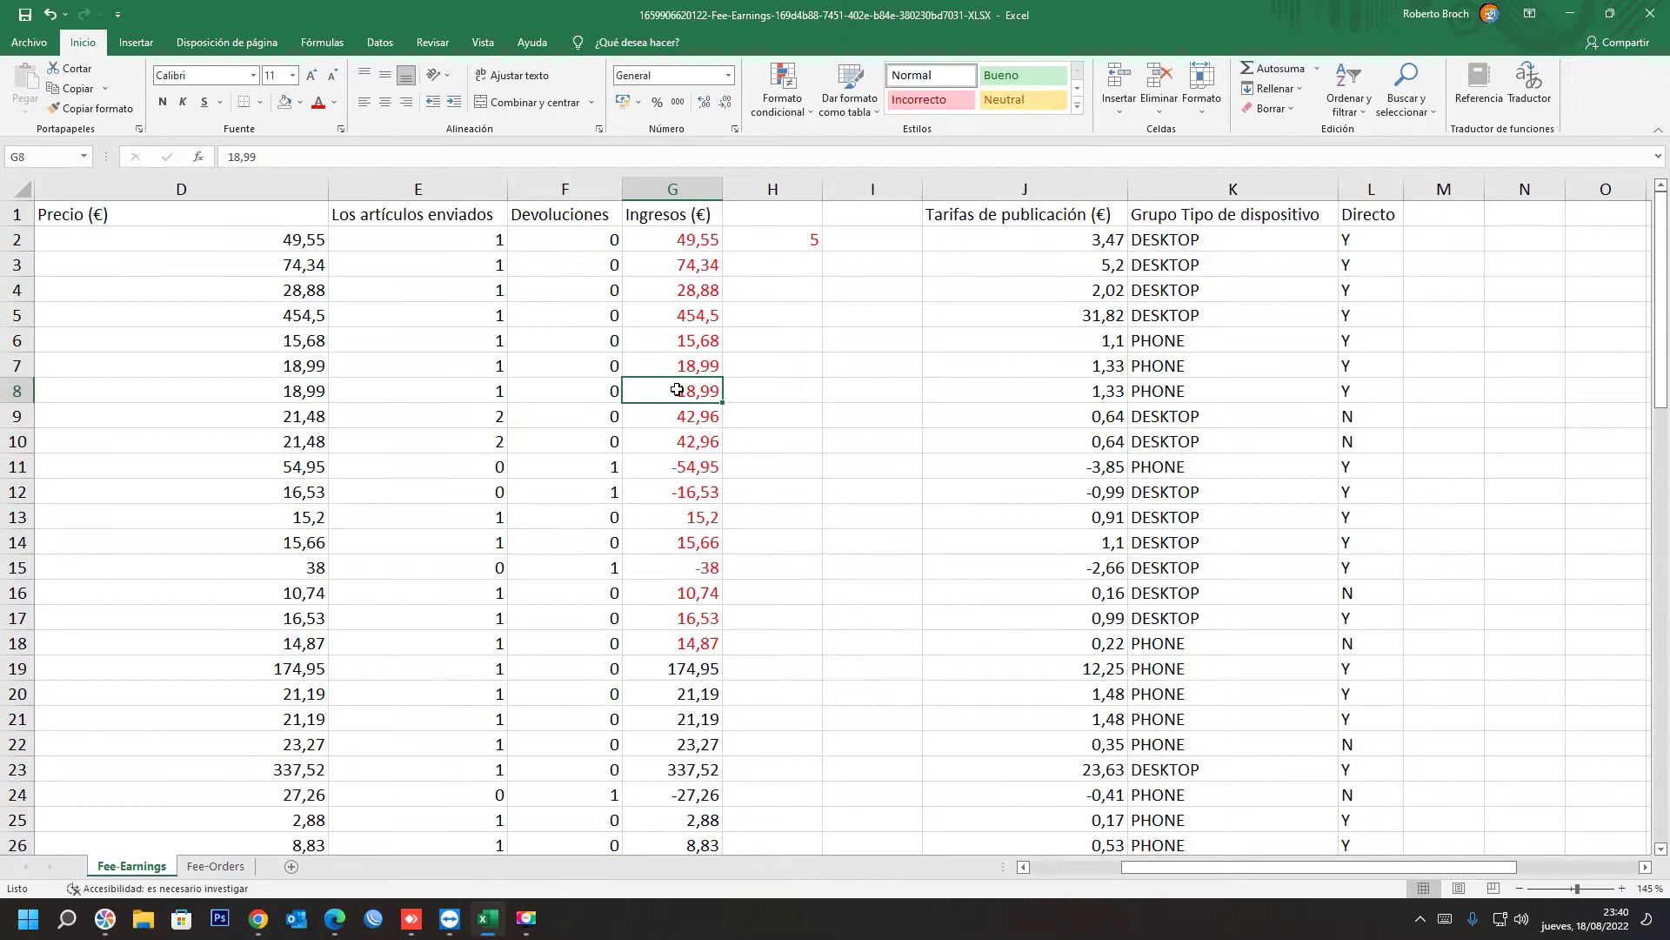
pyautogui.click(863, 396)
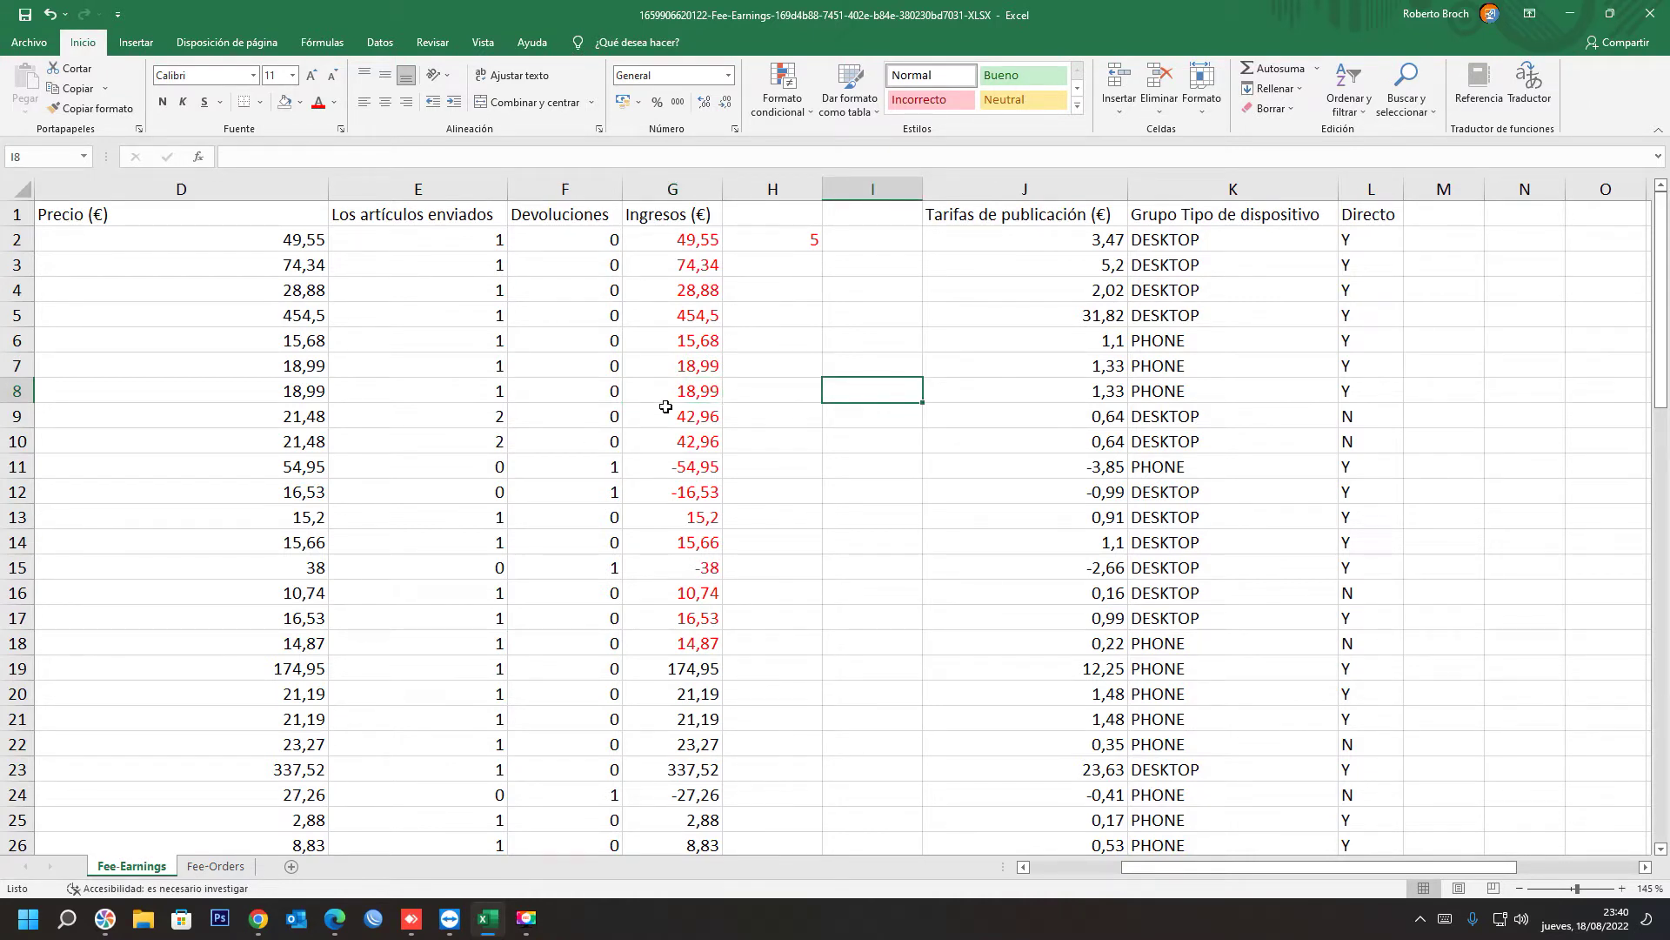
# Step: Enter =G7*G8 in I8, giving 360,6201, and launch Calculator via Run
pyautogui.write('=')
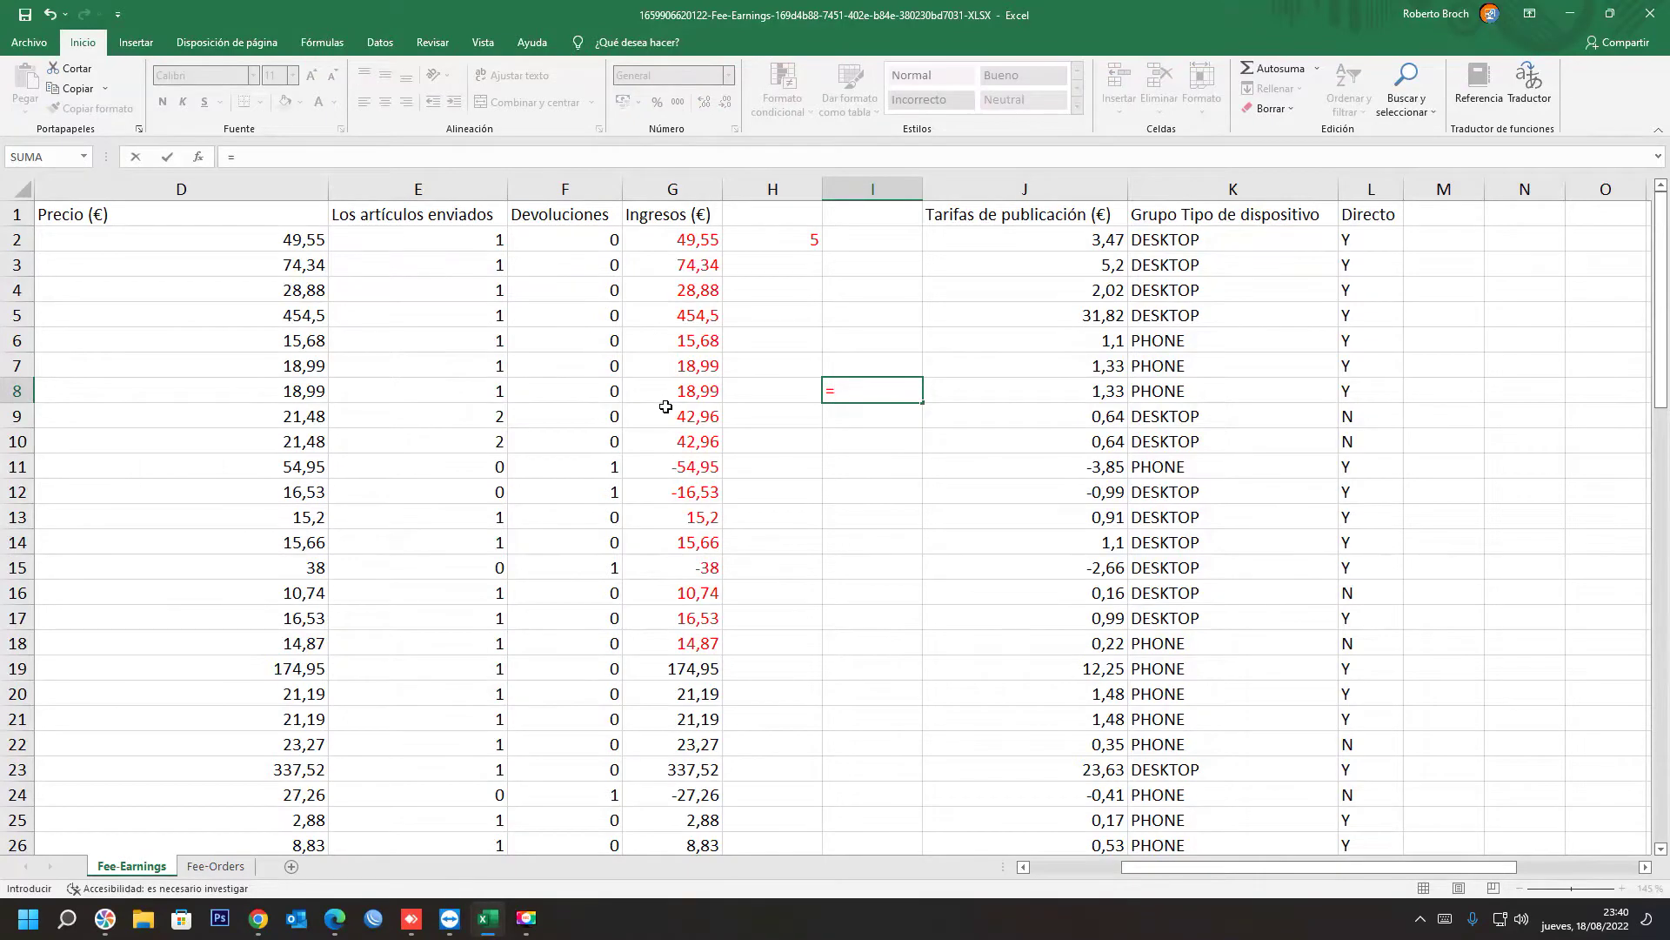
pyautogui.click(654, 370)
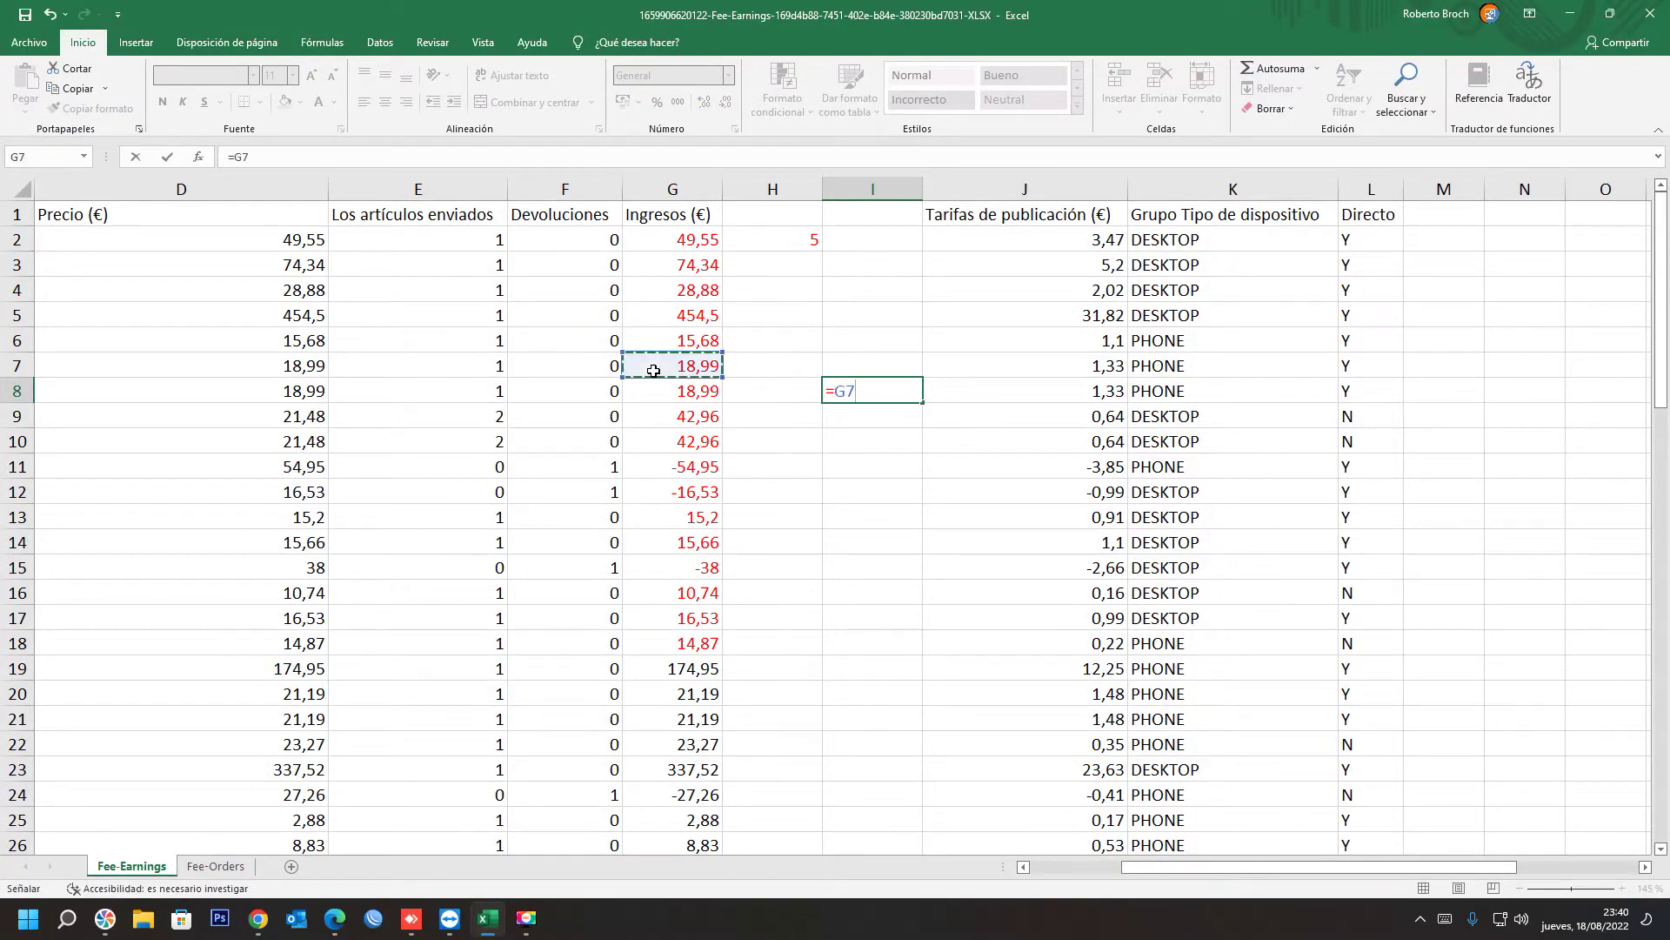
pyautogui.write('*')
pyautogui.click(687, 393)
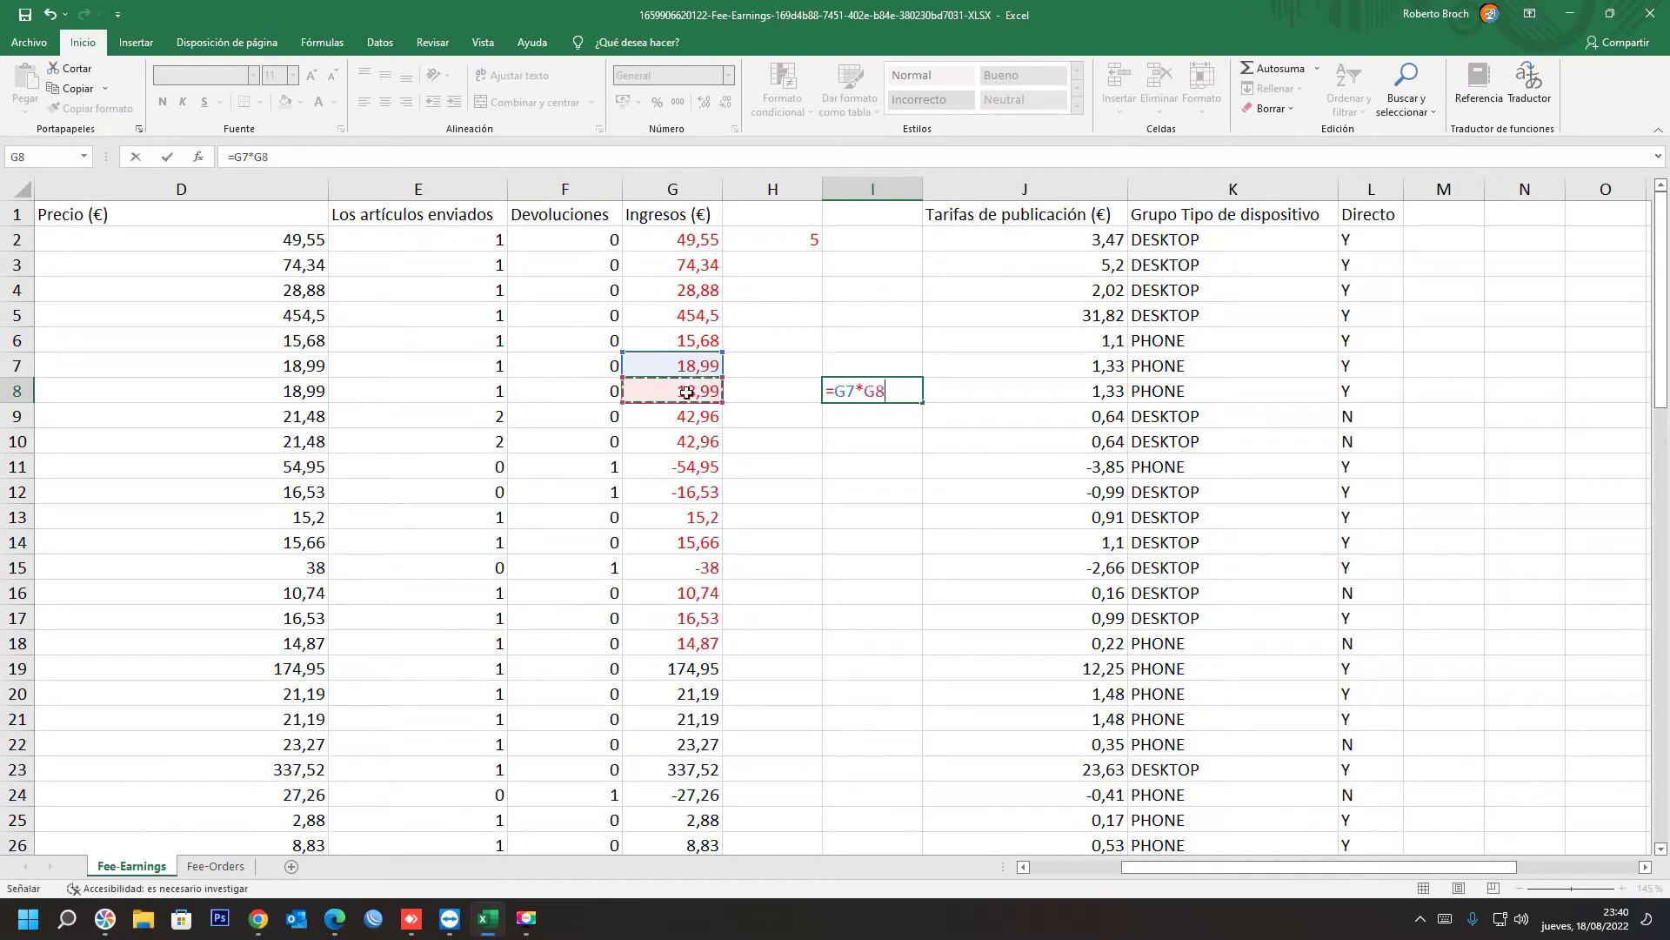
pyautogui.press('Return')
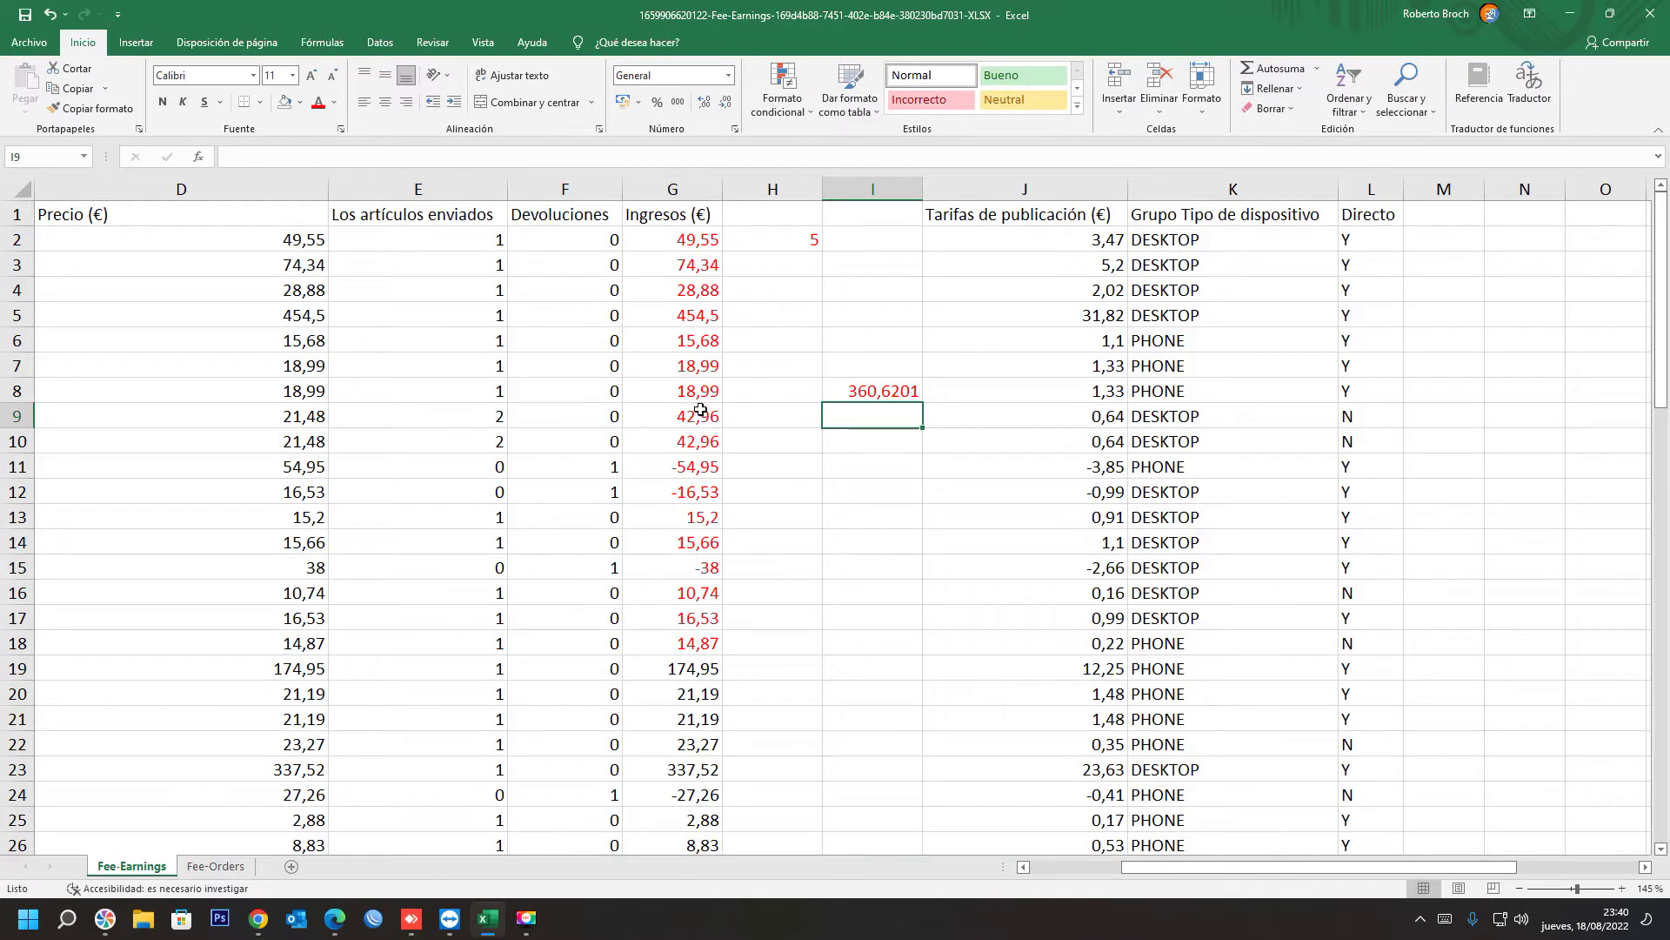
pyautogui.press('super+r')
pyautogui.press('Return')
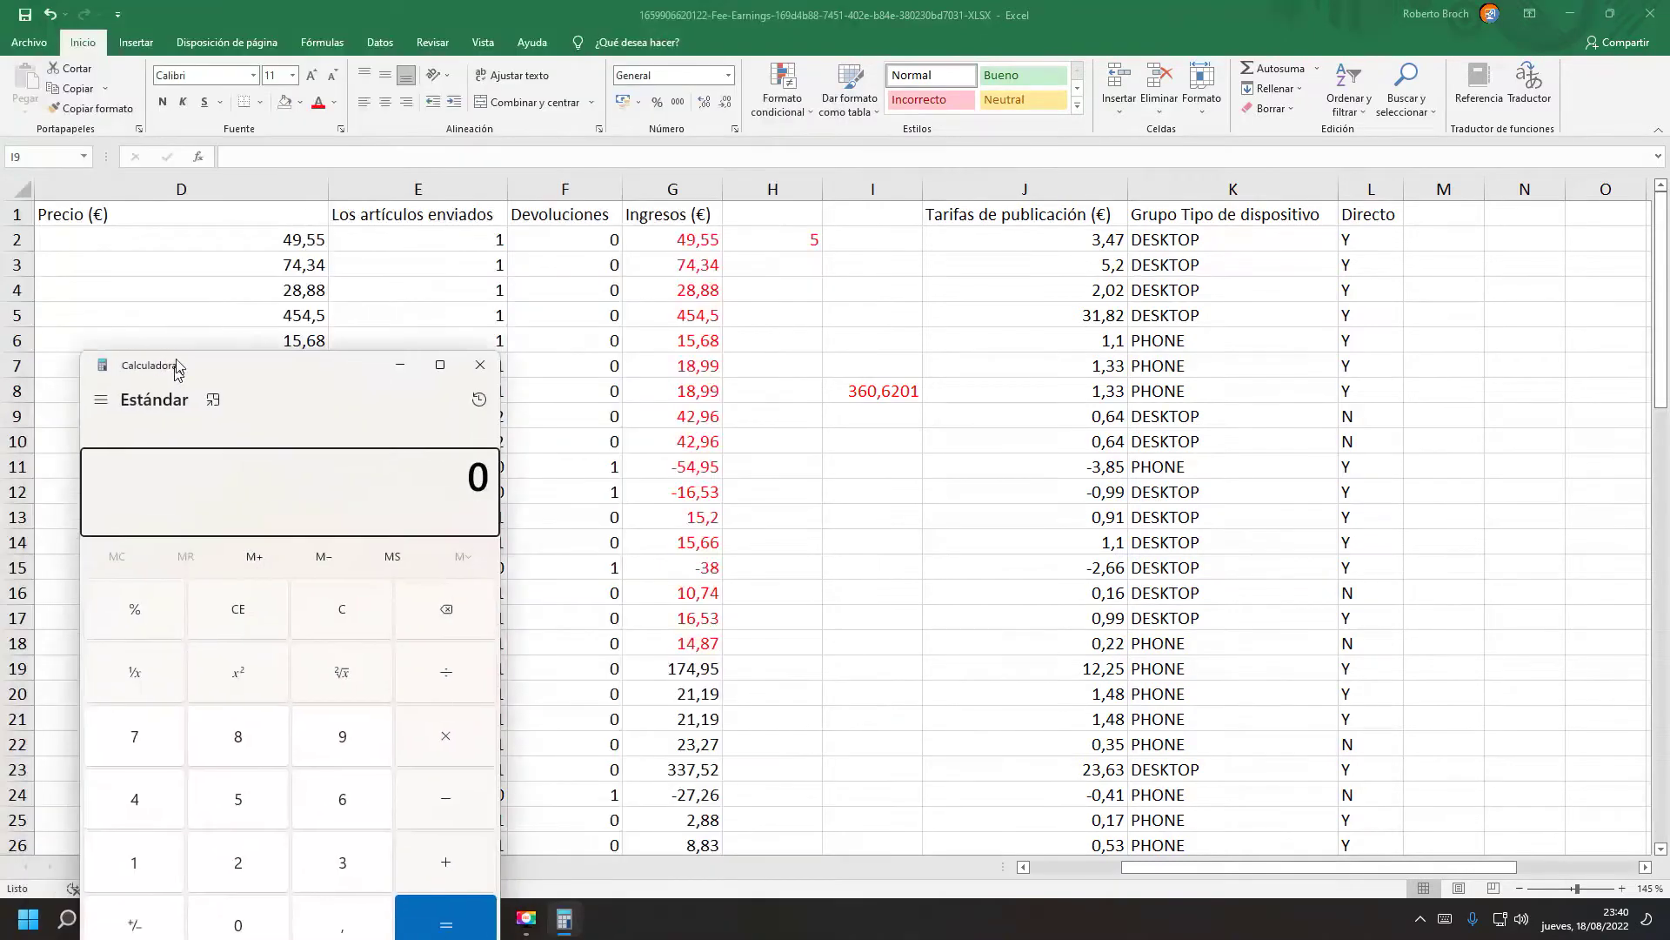
# Step: Check 18,99 × 18,99 = 360,6201 in Calculator, then reopen I8's formula in Excel
pyautogui.write('18,99')
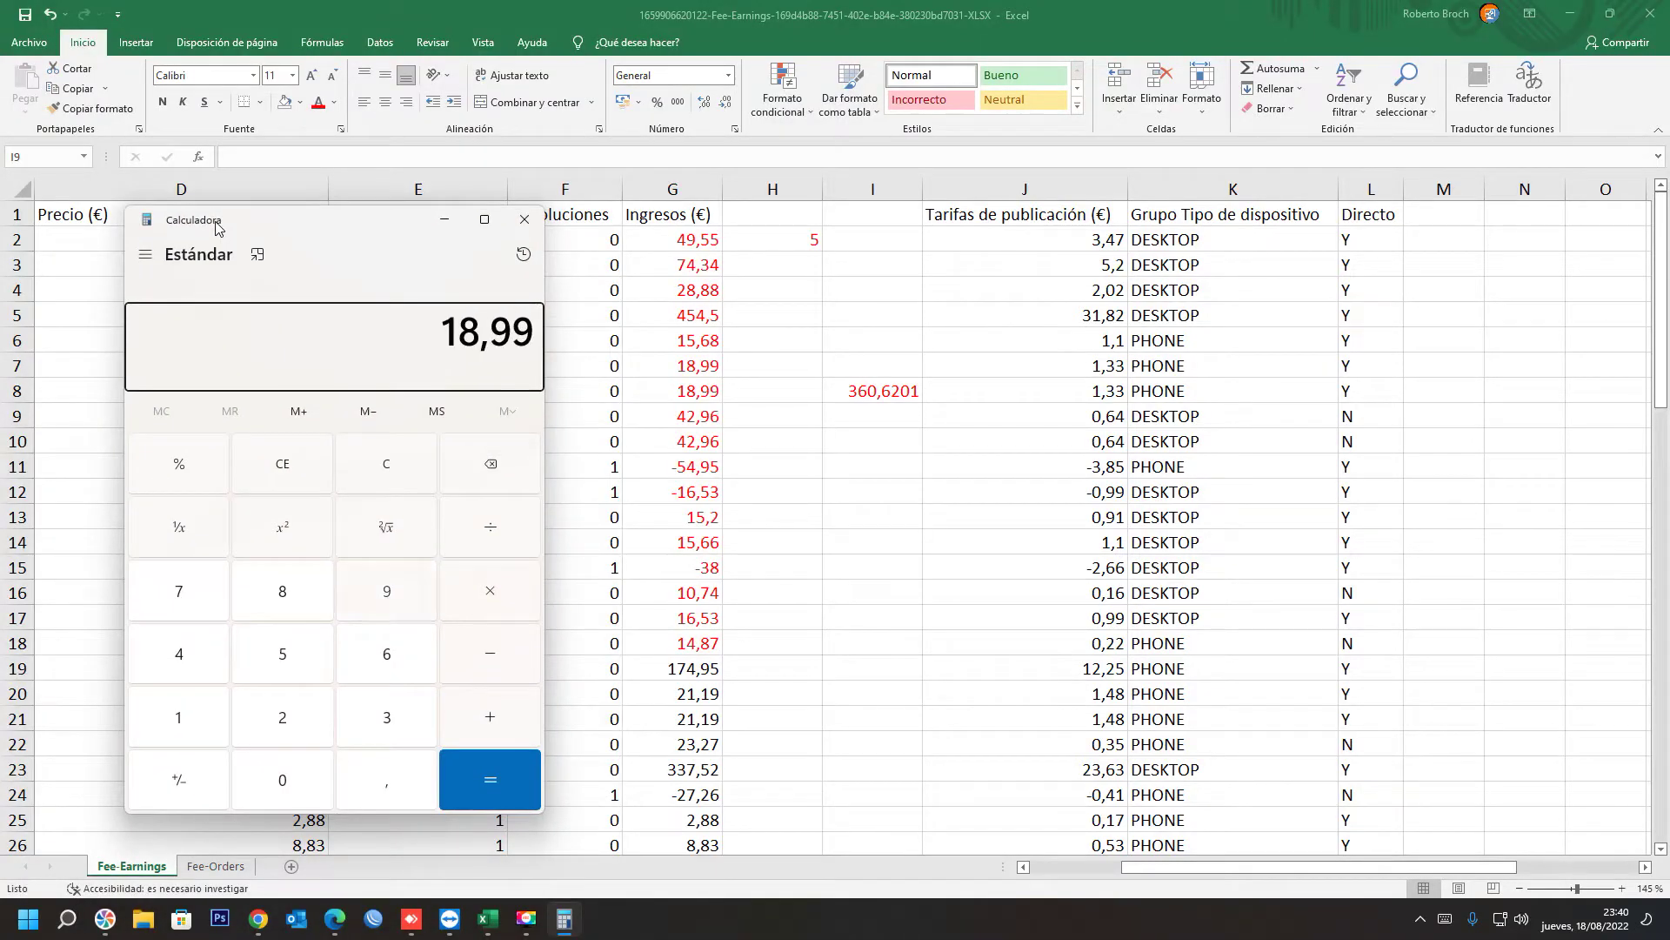
pyautogui.write('+')
pyautogui.write('1')
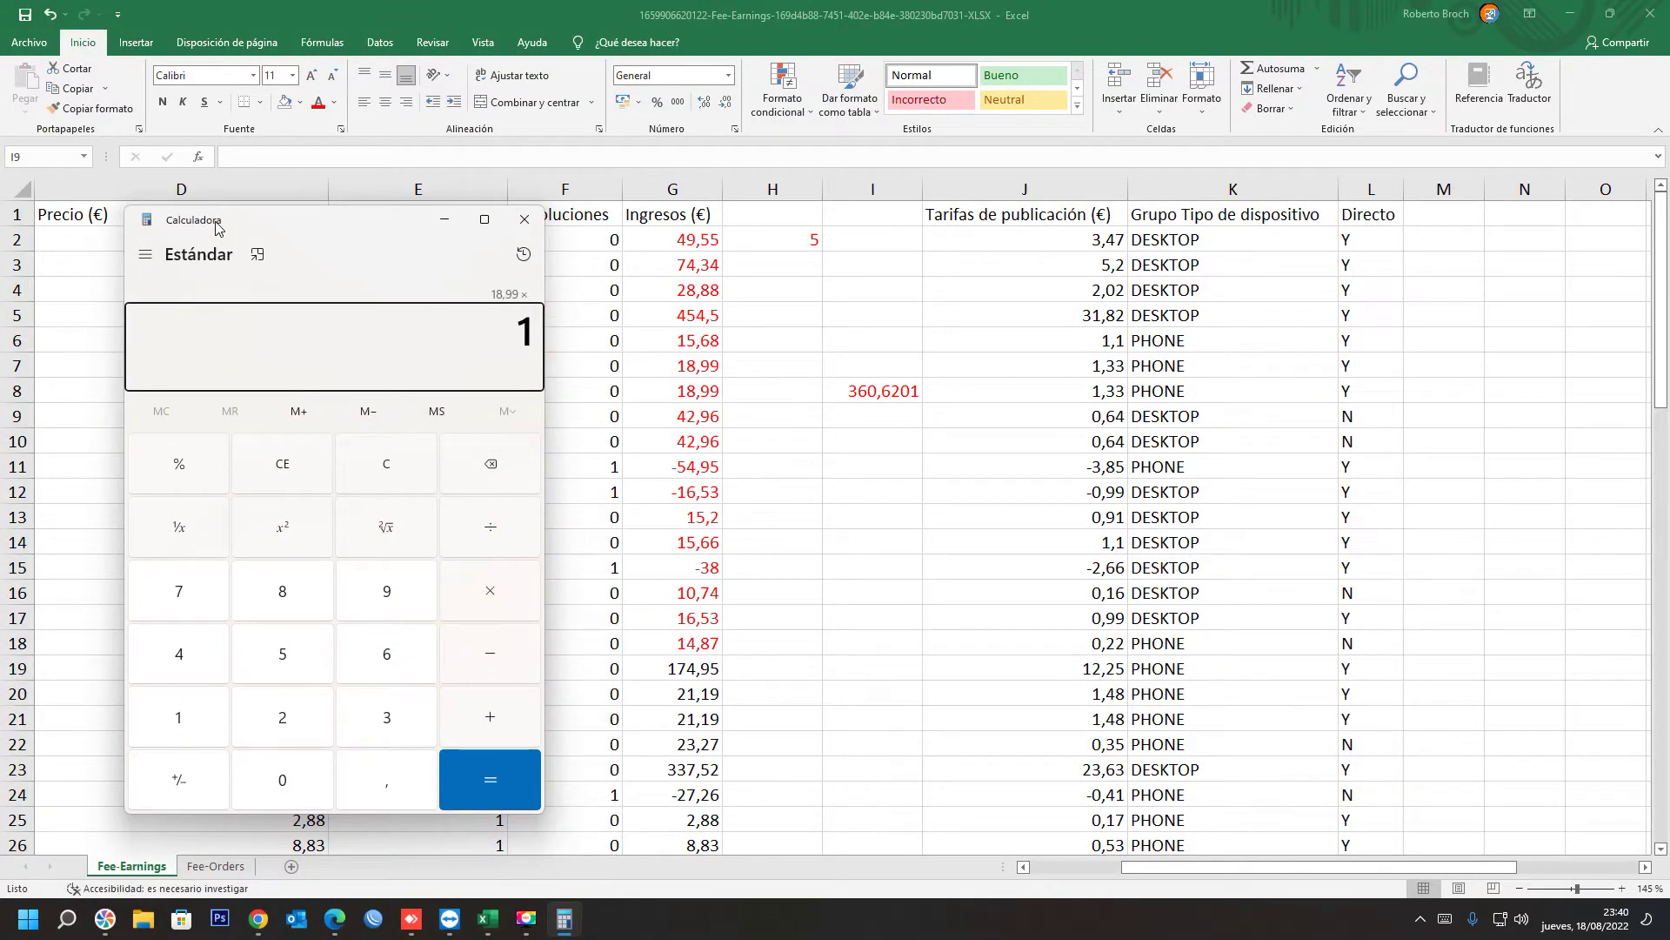
pyautogui.write('8,99')
pyautogui.press('Return')
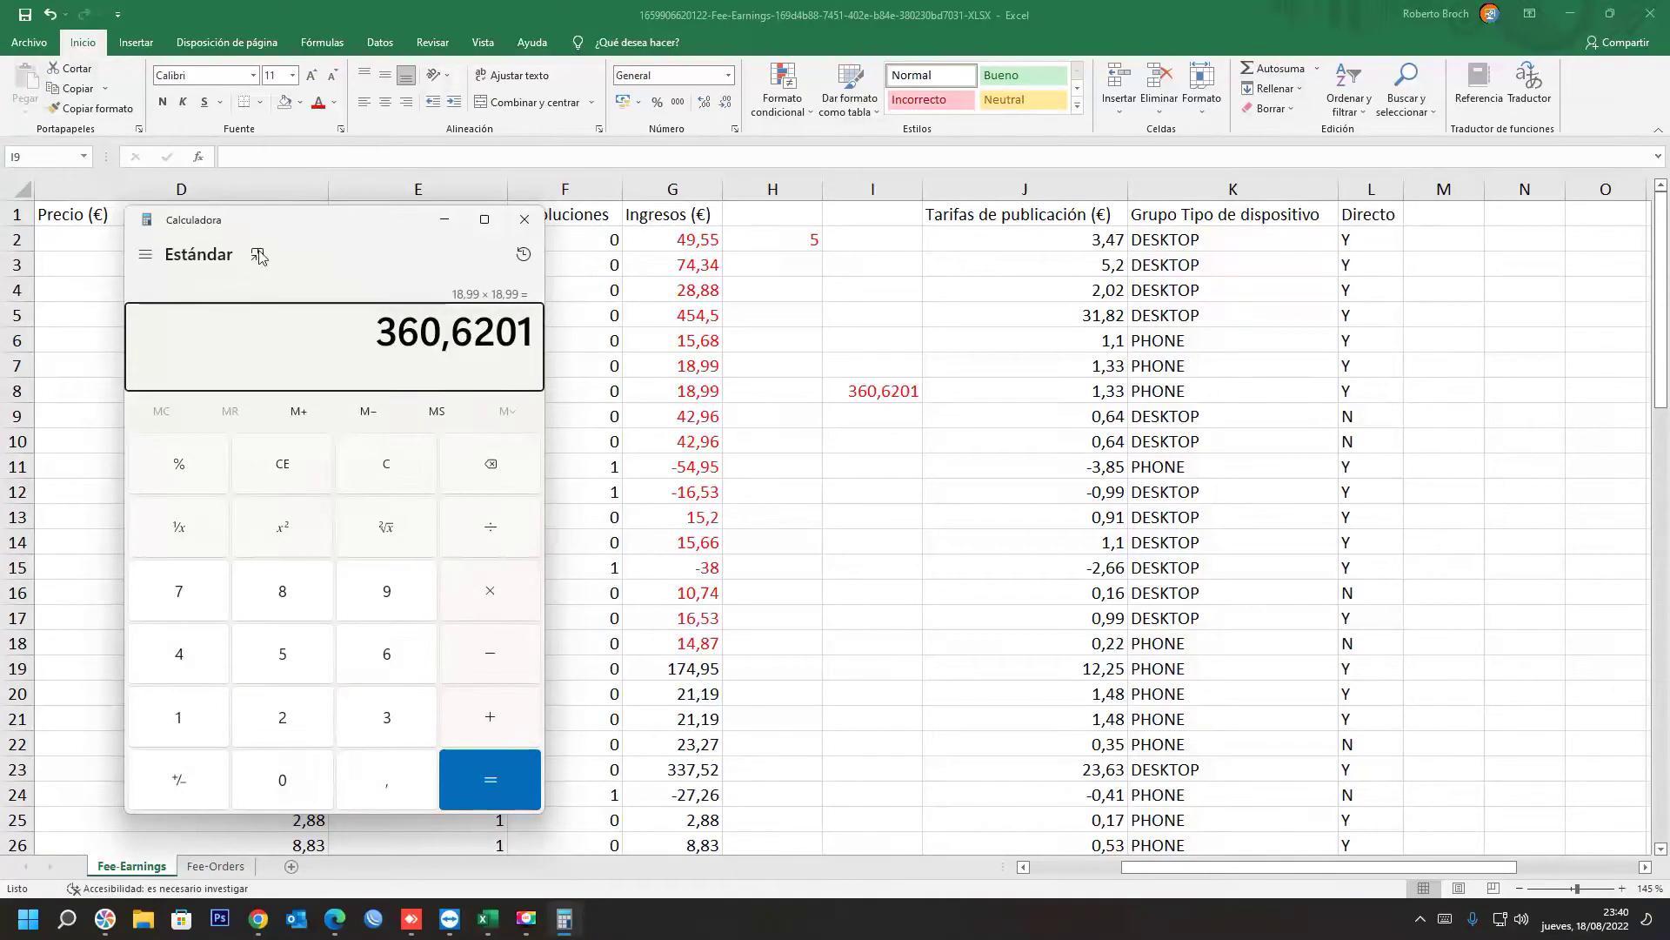
pyautogui.click(870, 404)
pyautogui.doubleClick(864, 391)
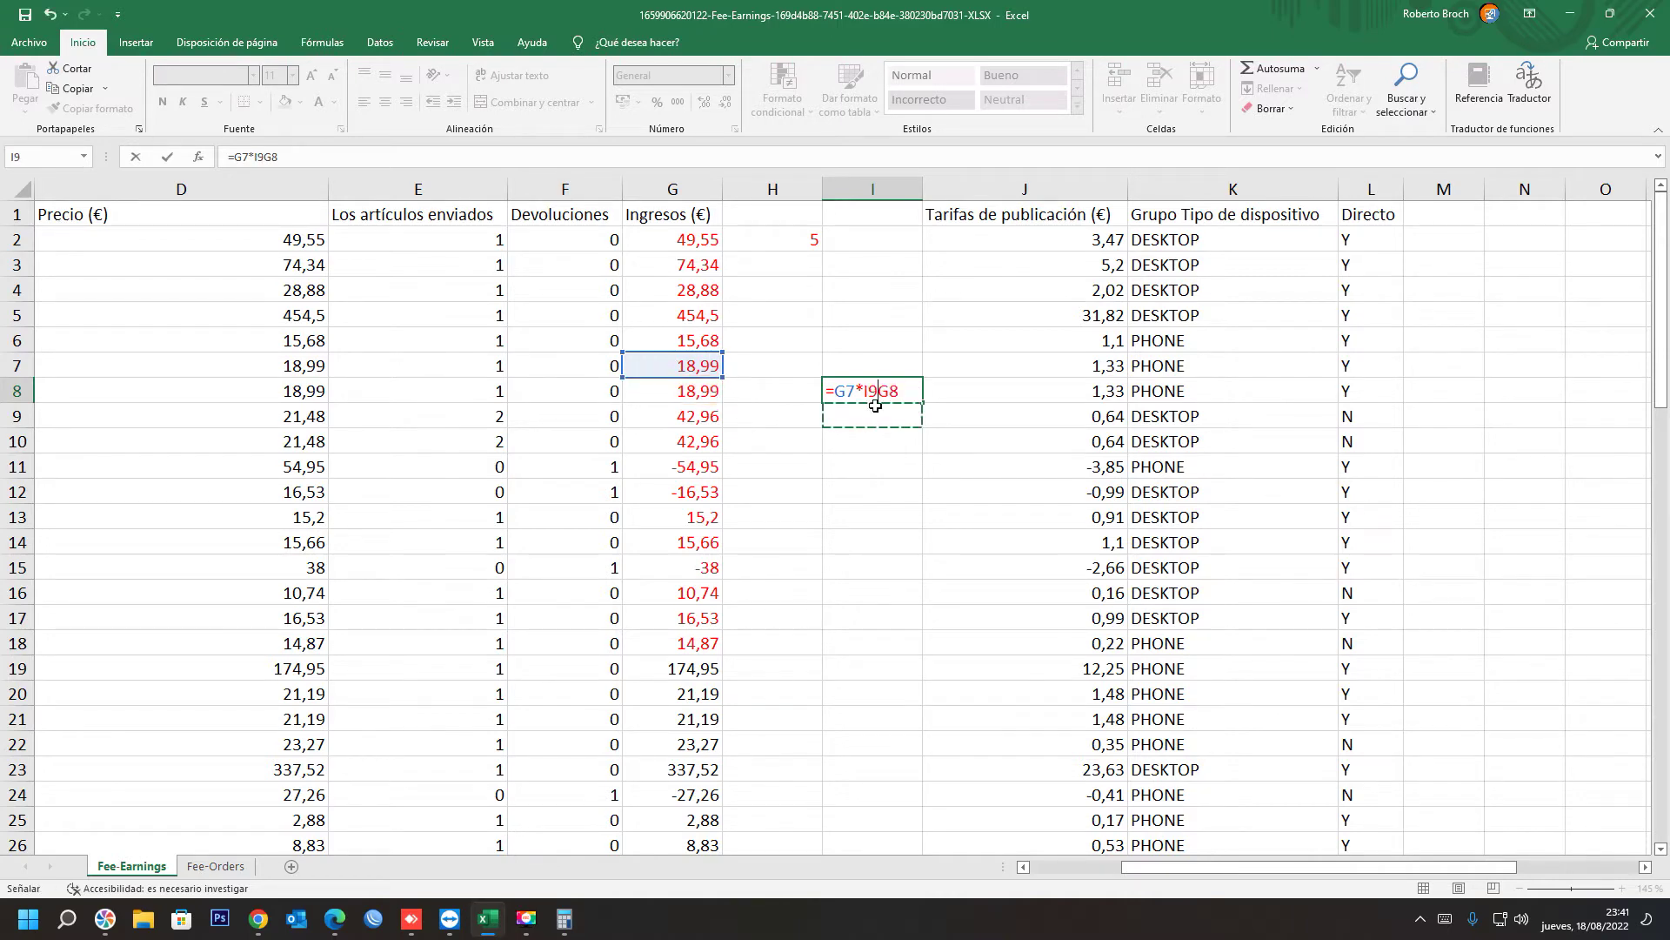
# Step: Delete the G7*G8 test formula from I8, then select column G and the factor cell H2
pyautogui.hotkey('ctrl', 'Return')
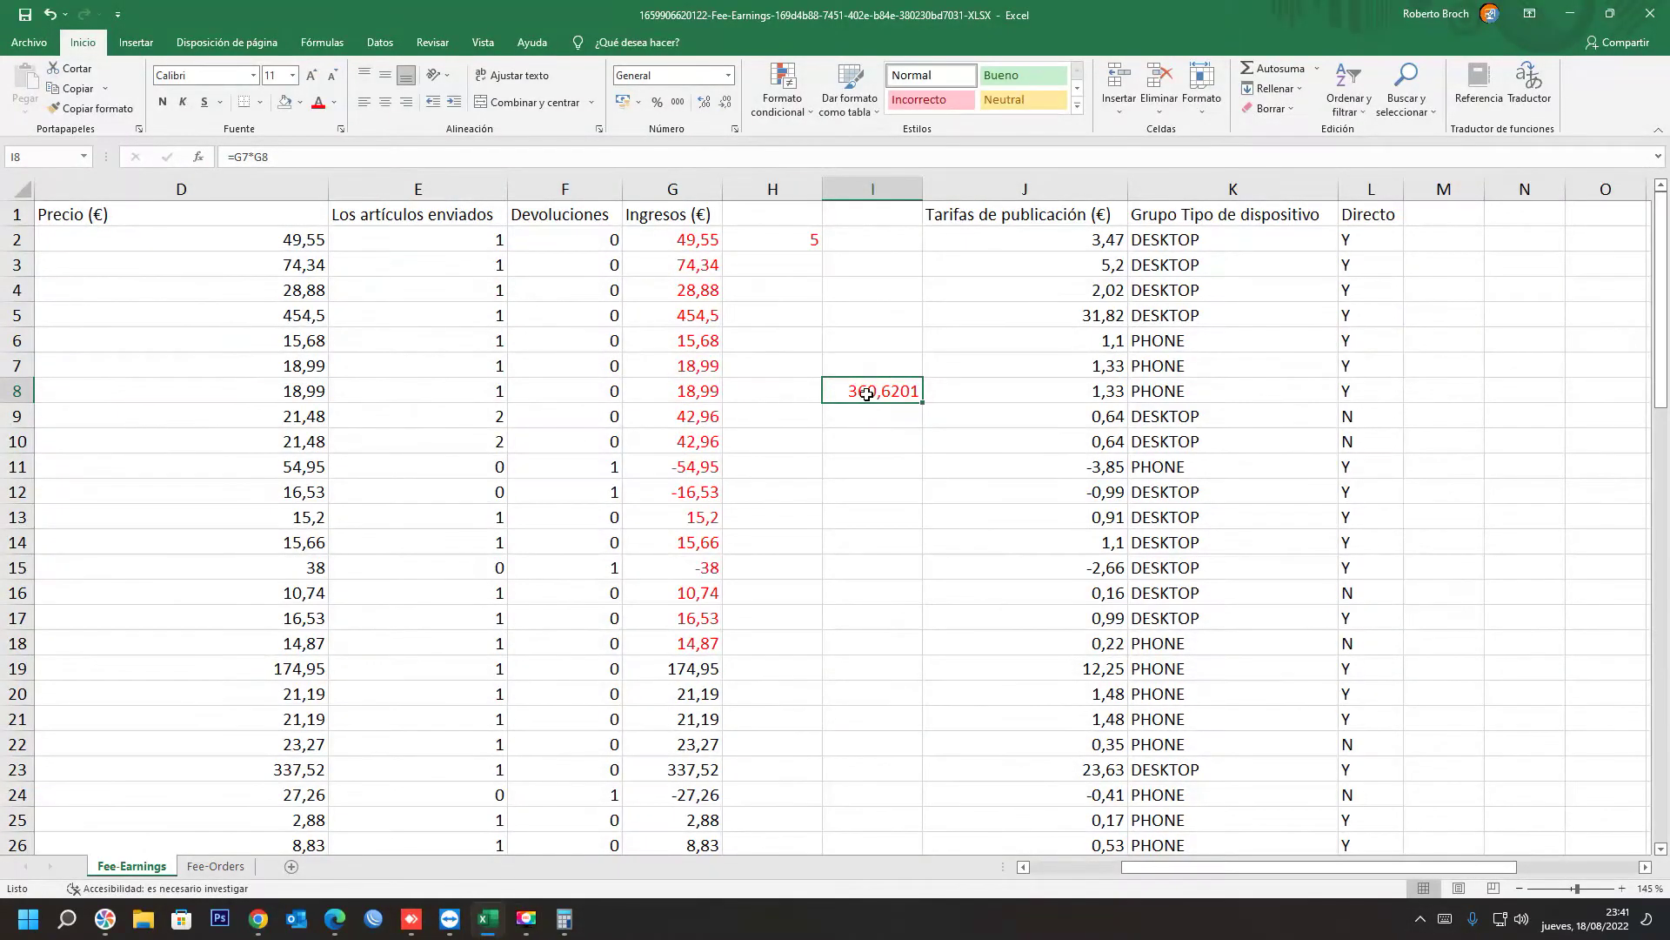
pyautogui.press('Delete')
pyautogui.scroll(-1, 675, 261)
pyautogui.scroll(-2, 678, 279)
pyautogui.scroll(3, 687, 304)
pyautogui.click(694, 188)
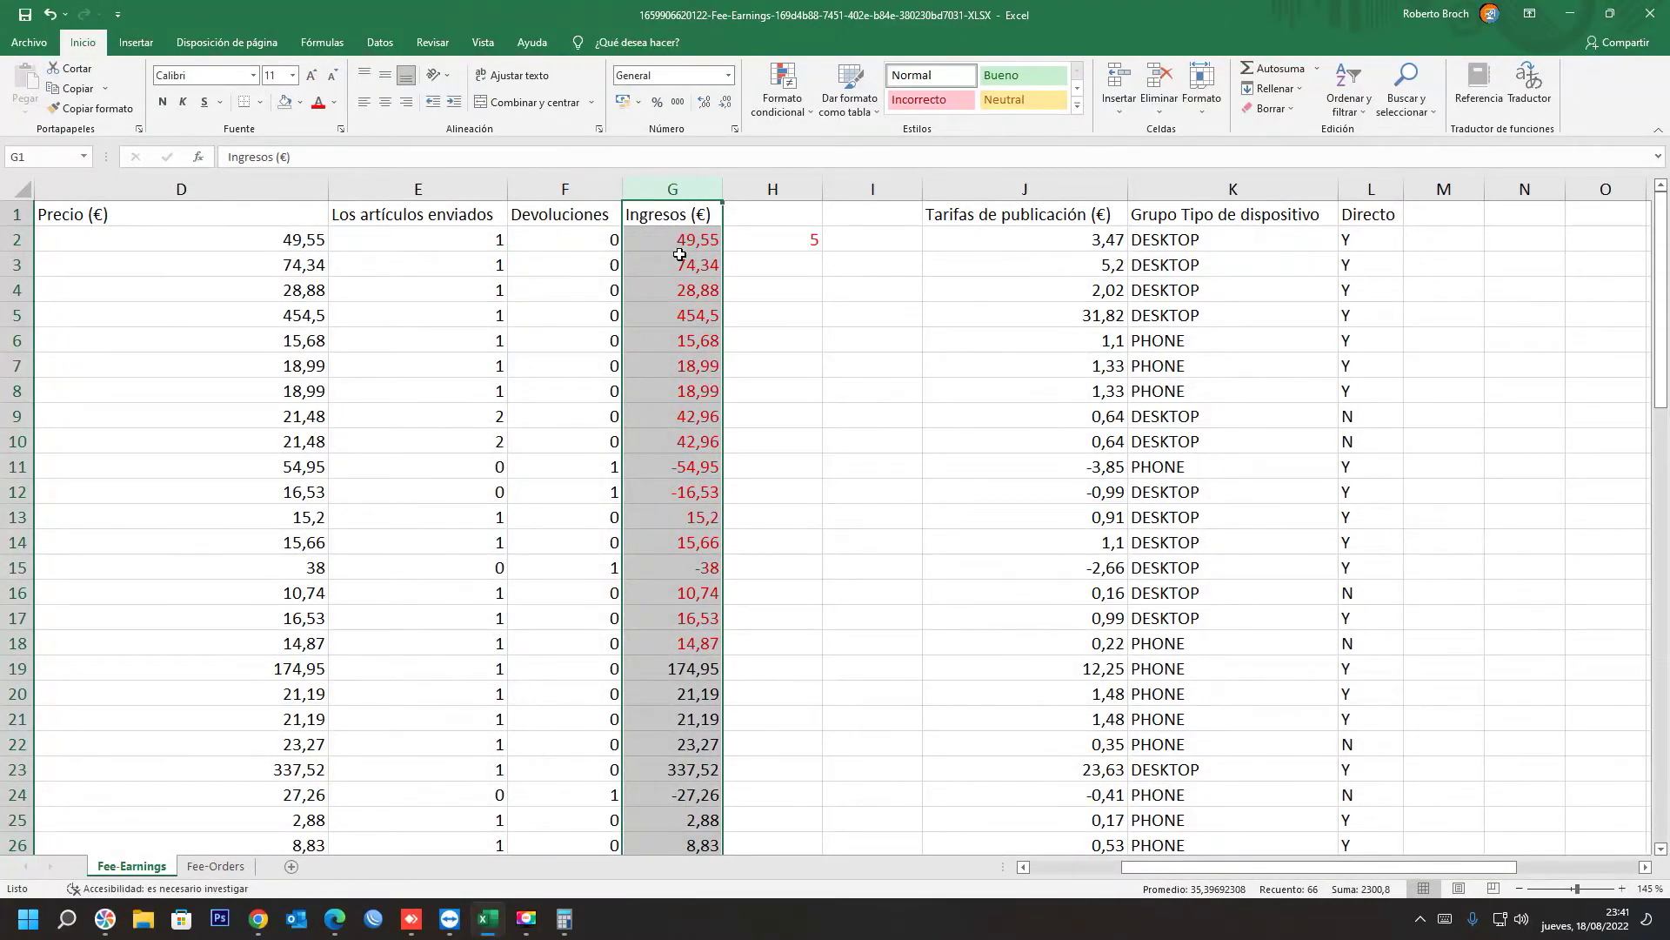
pyautogui.click(769, 238)
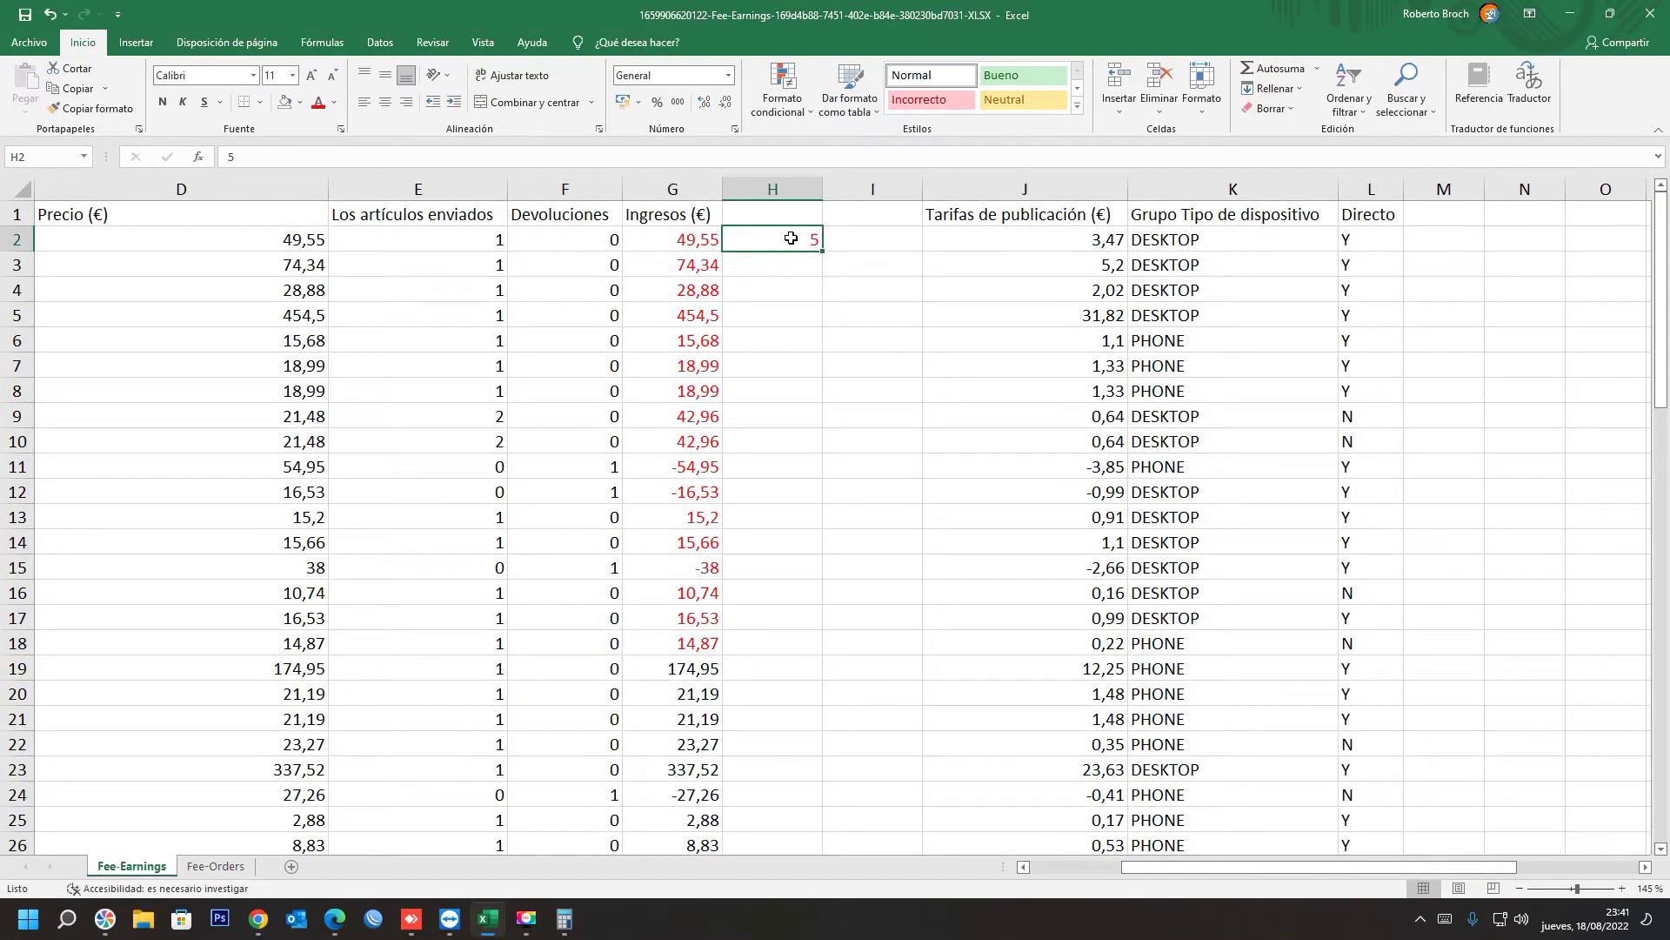
# Step: Change the H2 factor to 2, then enter =G2*$h$ in I2, triggering Excel's formula warning
pyautogui.write('2')
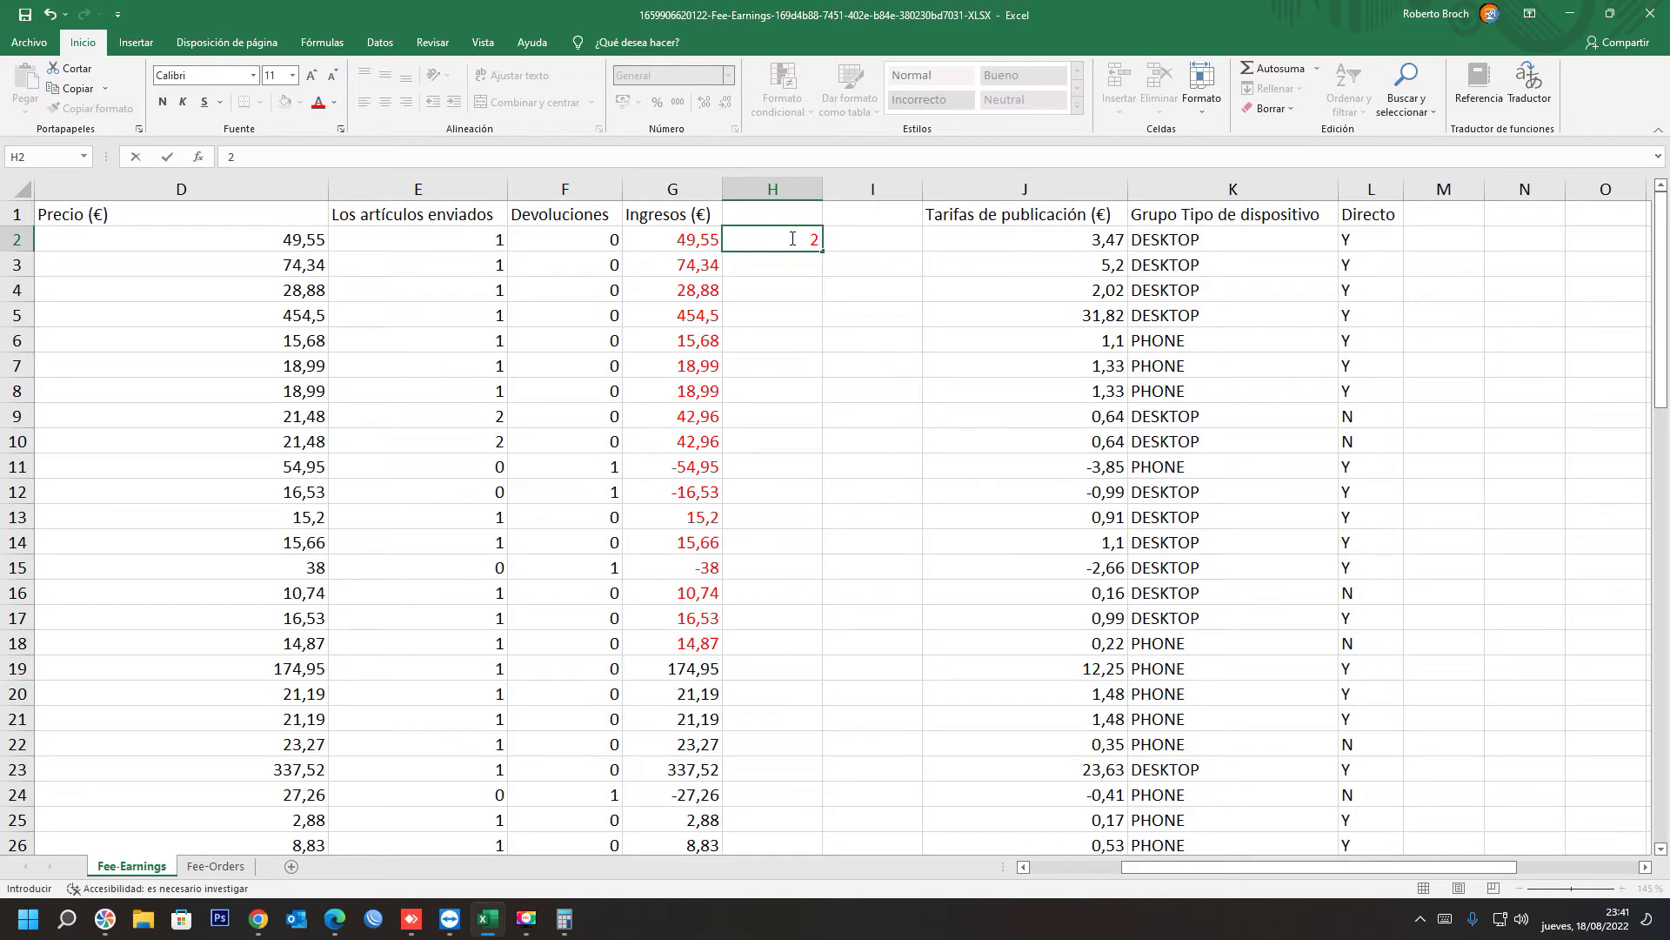
pyautogui.click(679, 237)
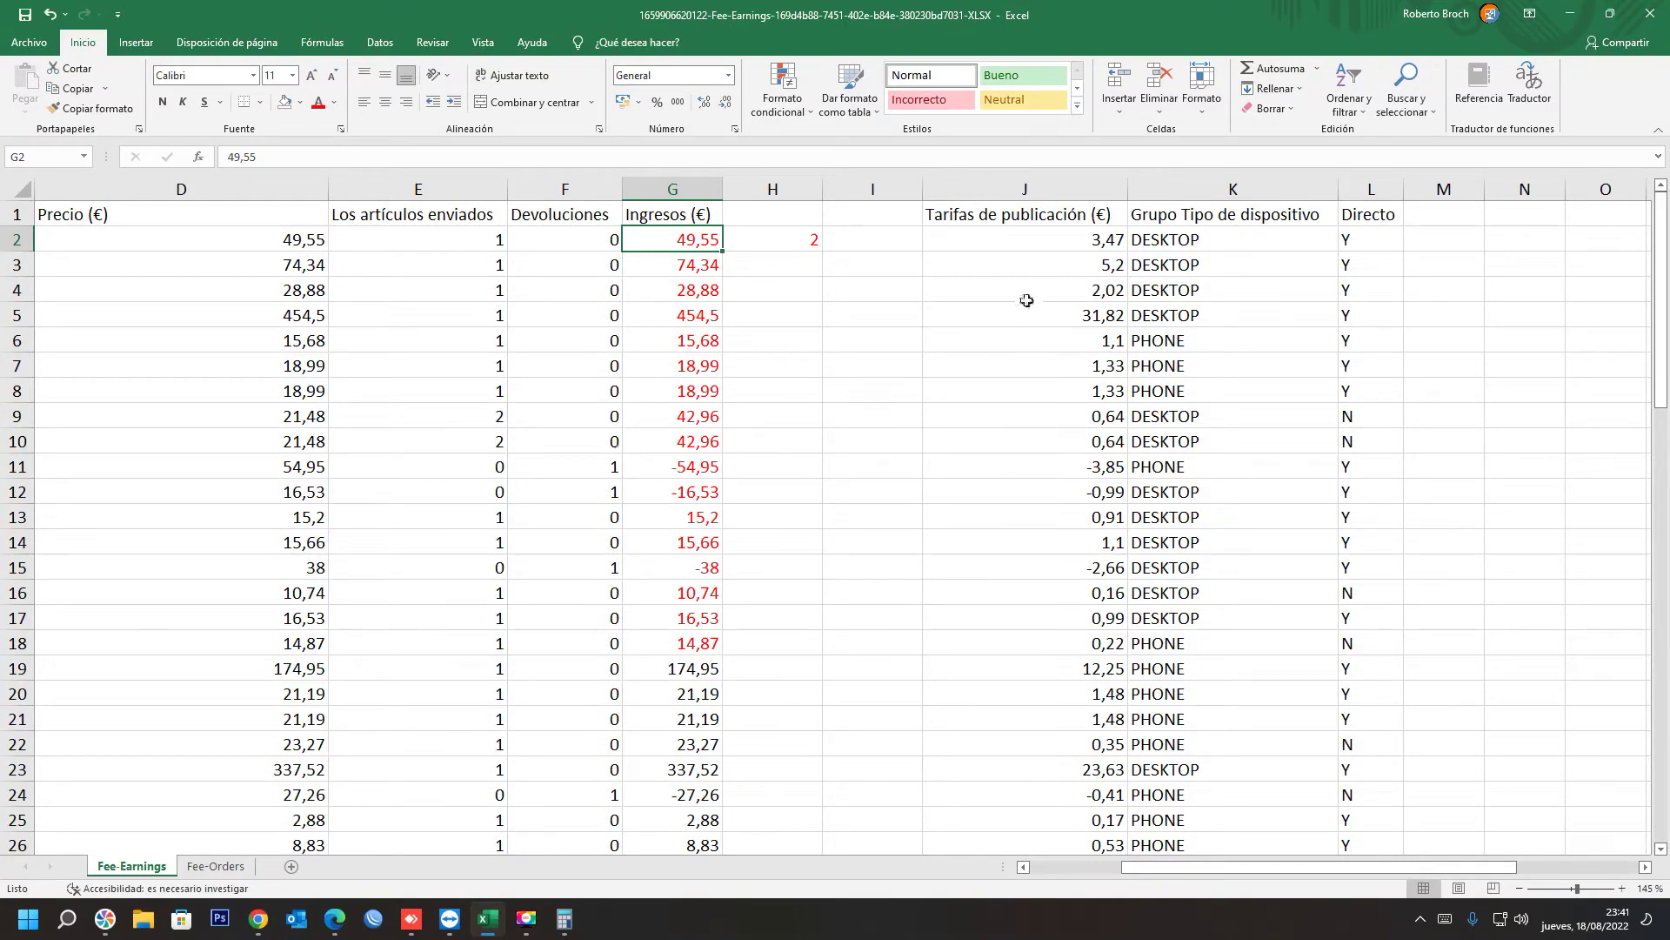
pyautogui.click(872, 248)
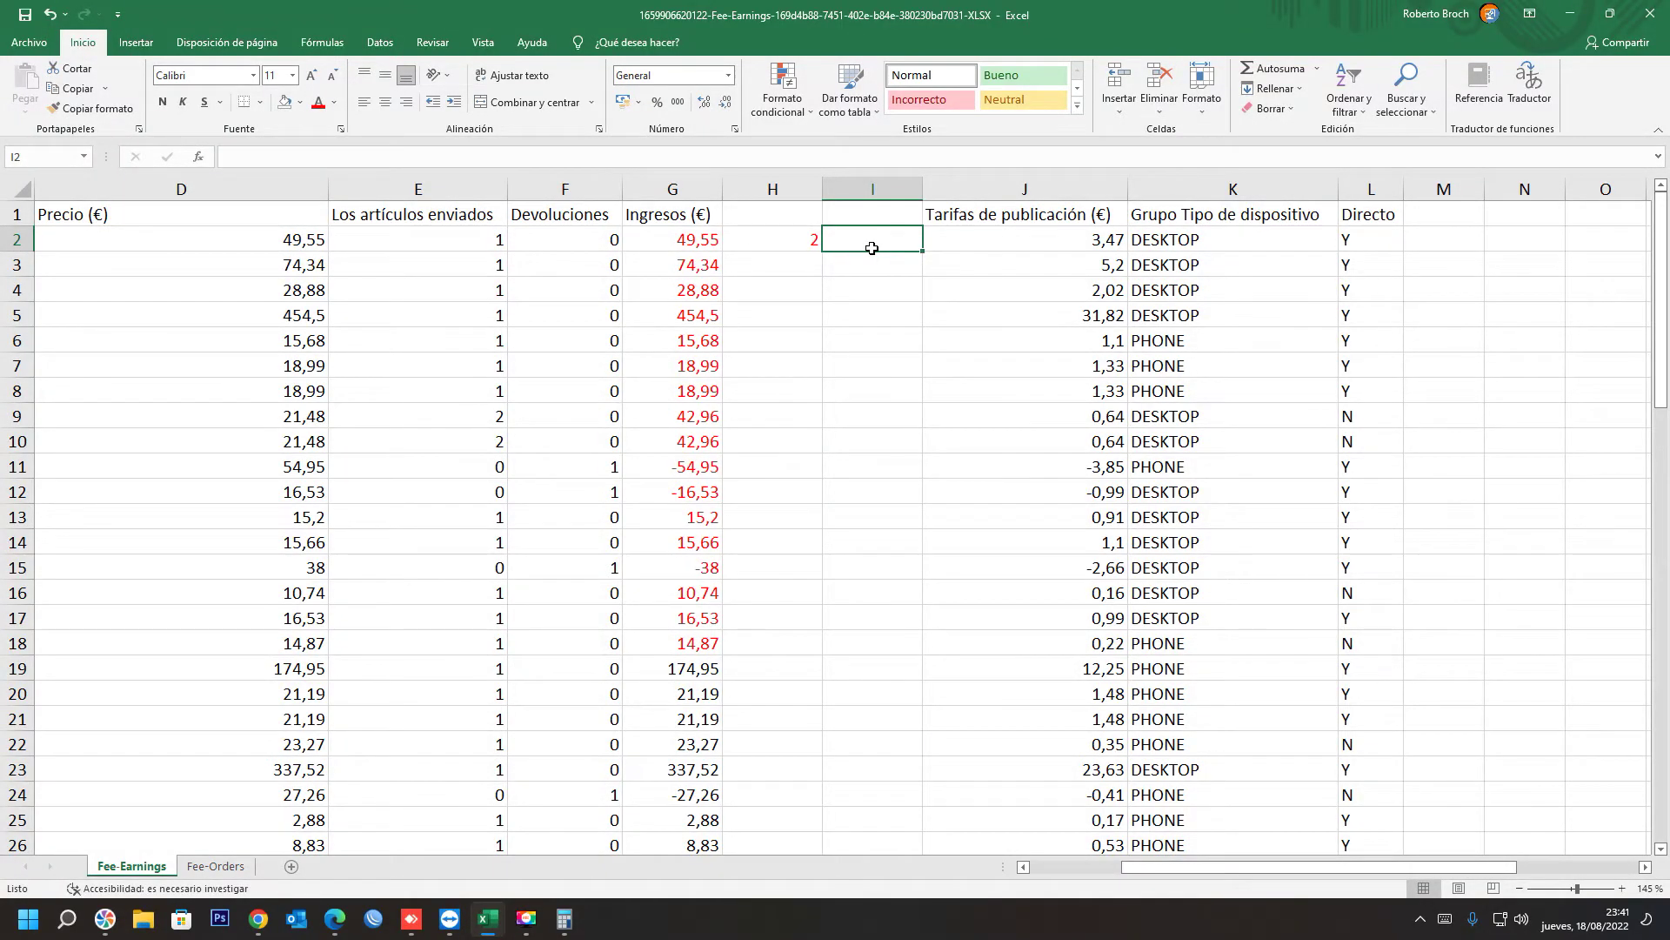
pyautogui.write('=')
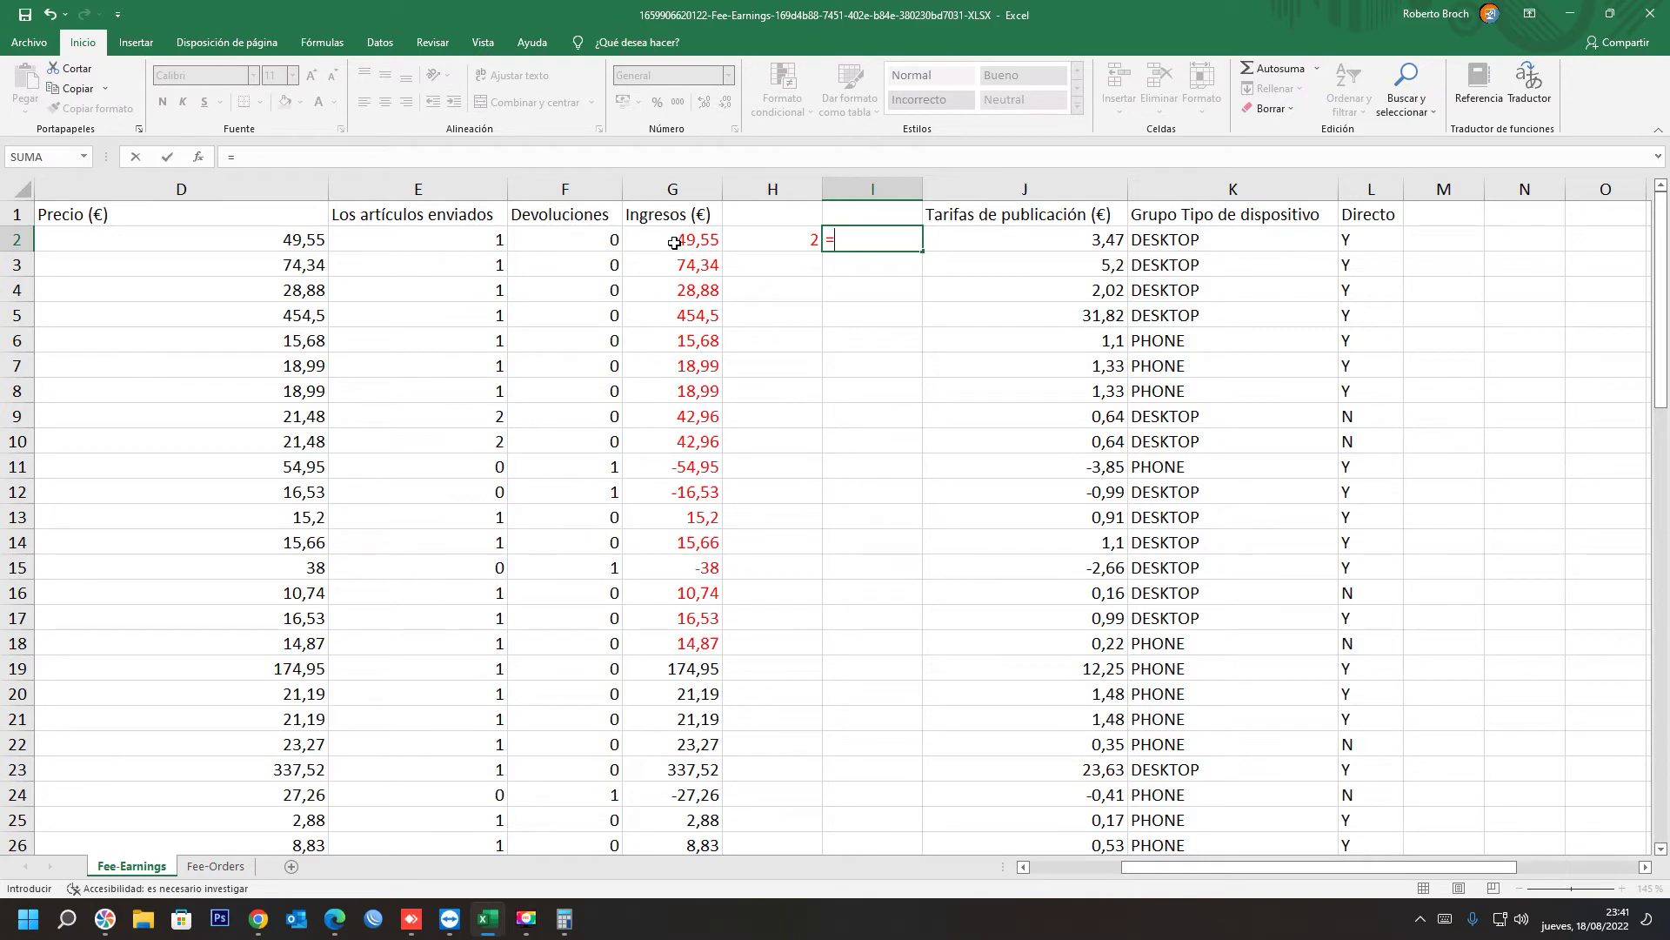
pyautogui.click(675, 241)
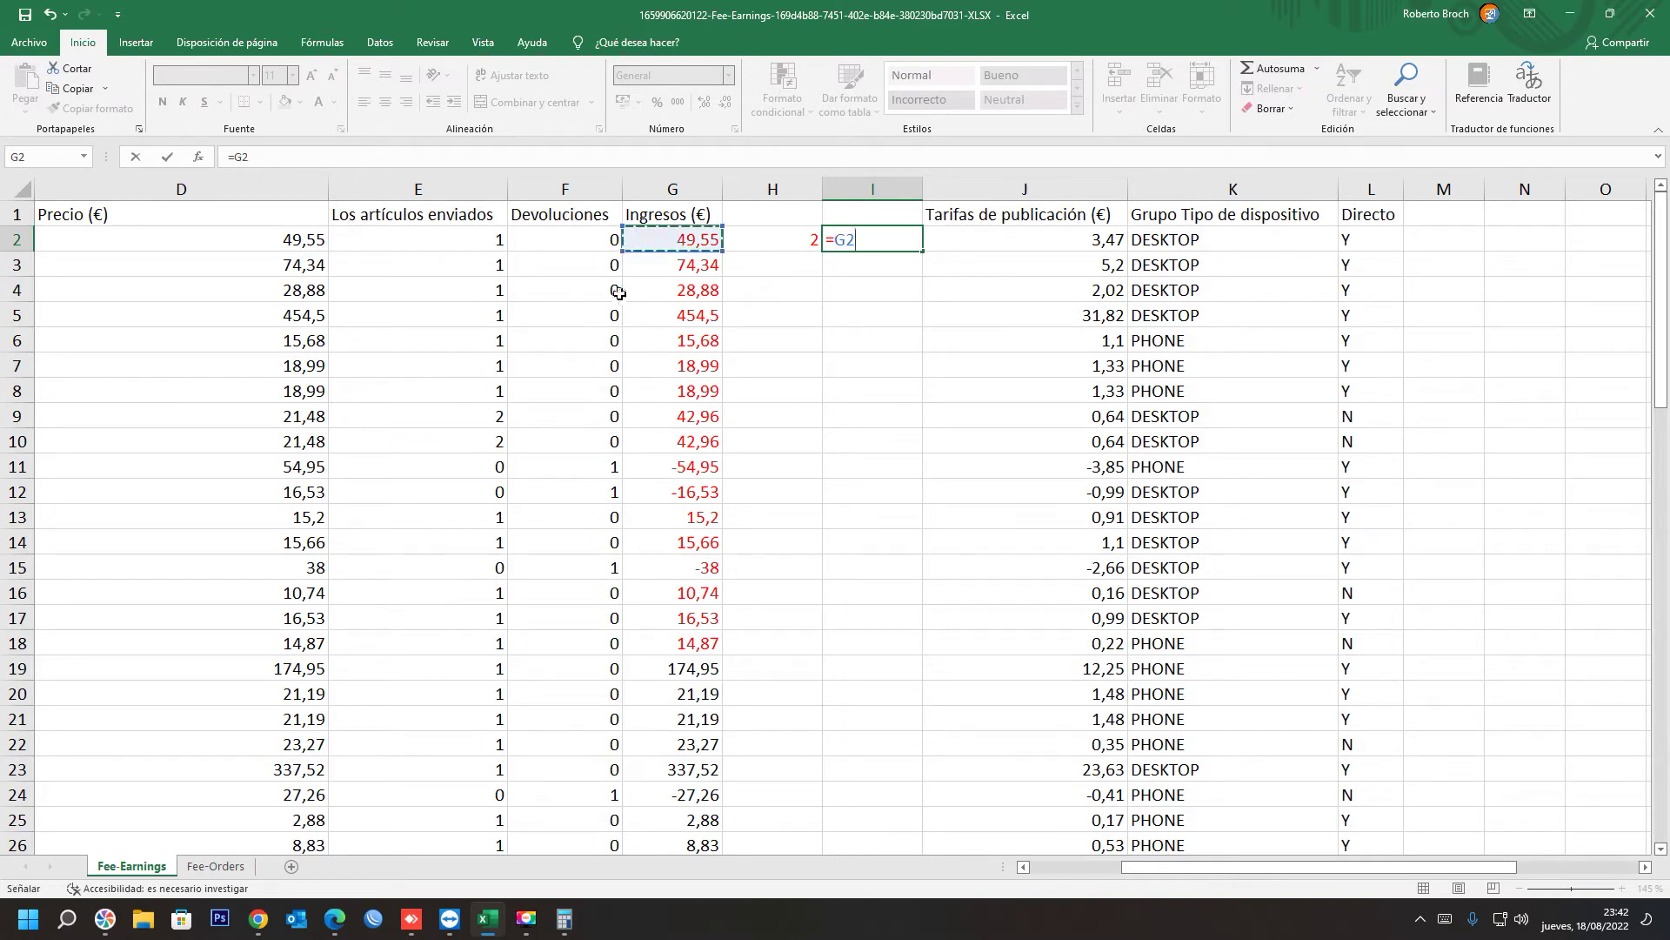
pyautogui.write('*')
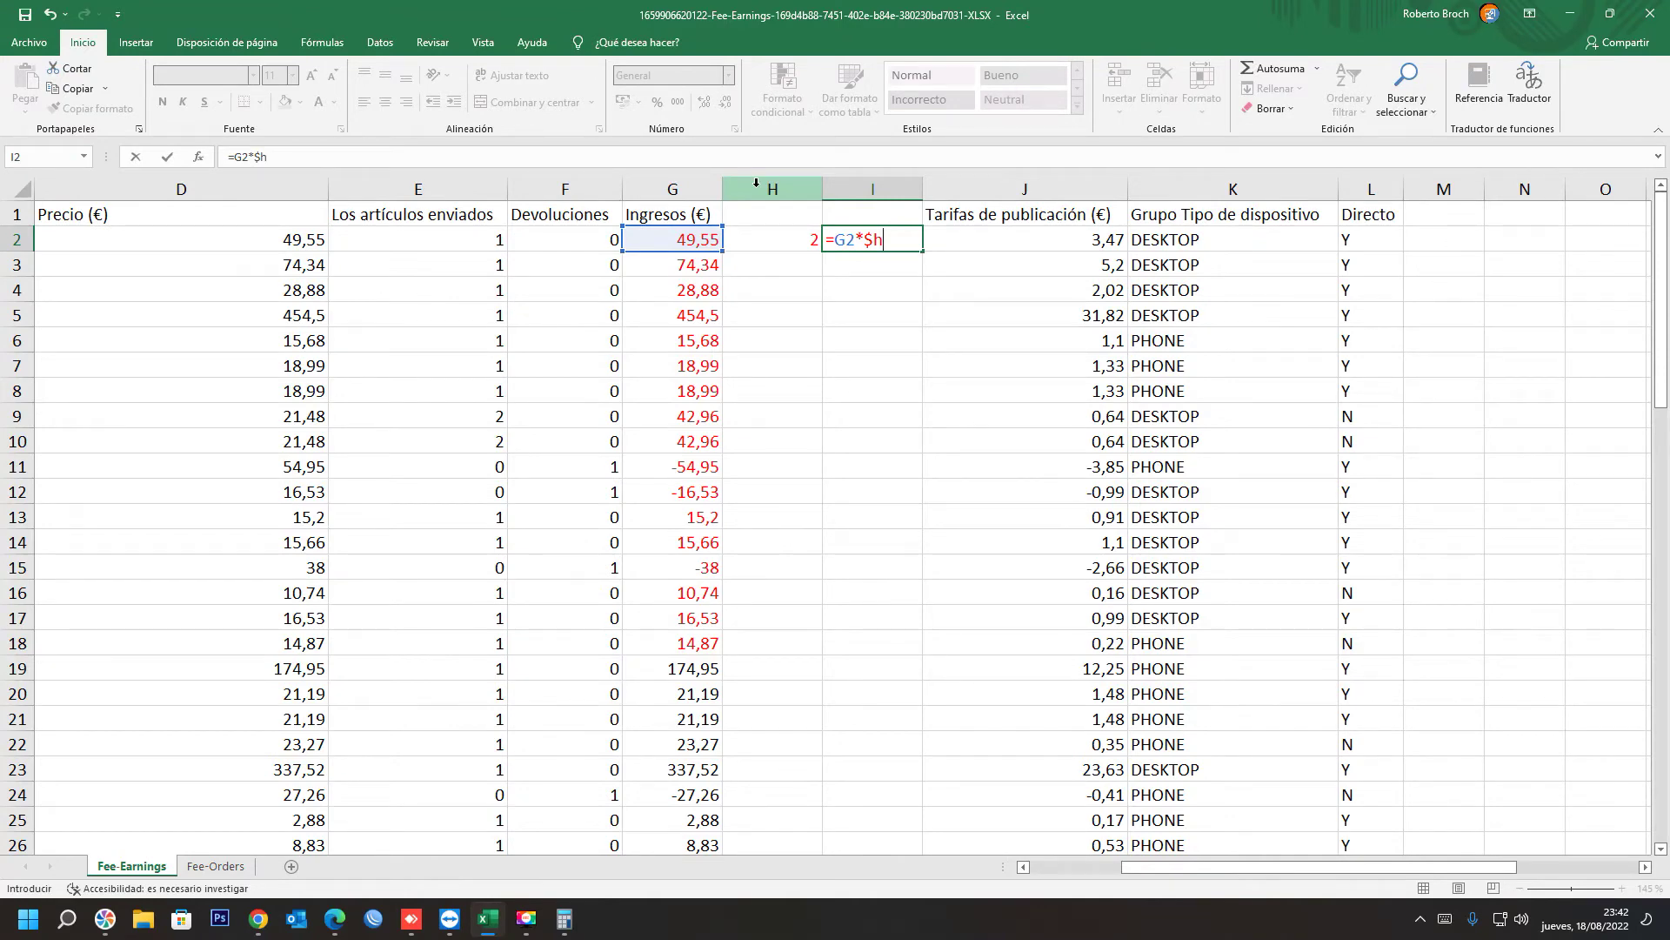
pyautogui.write('$')
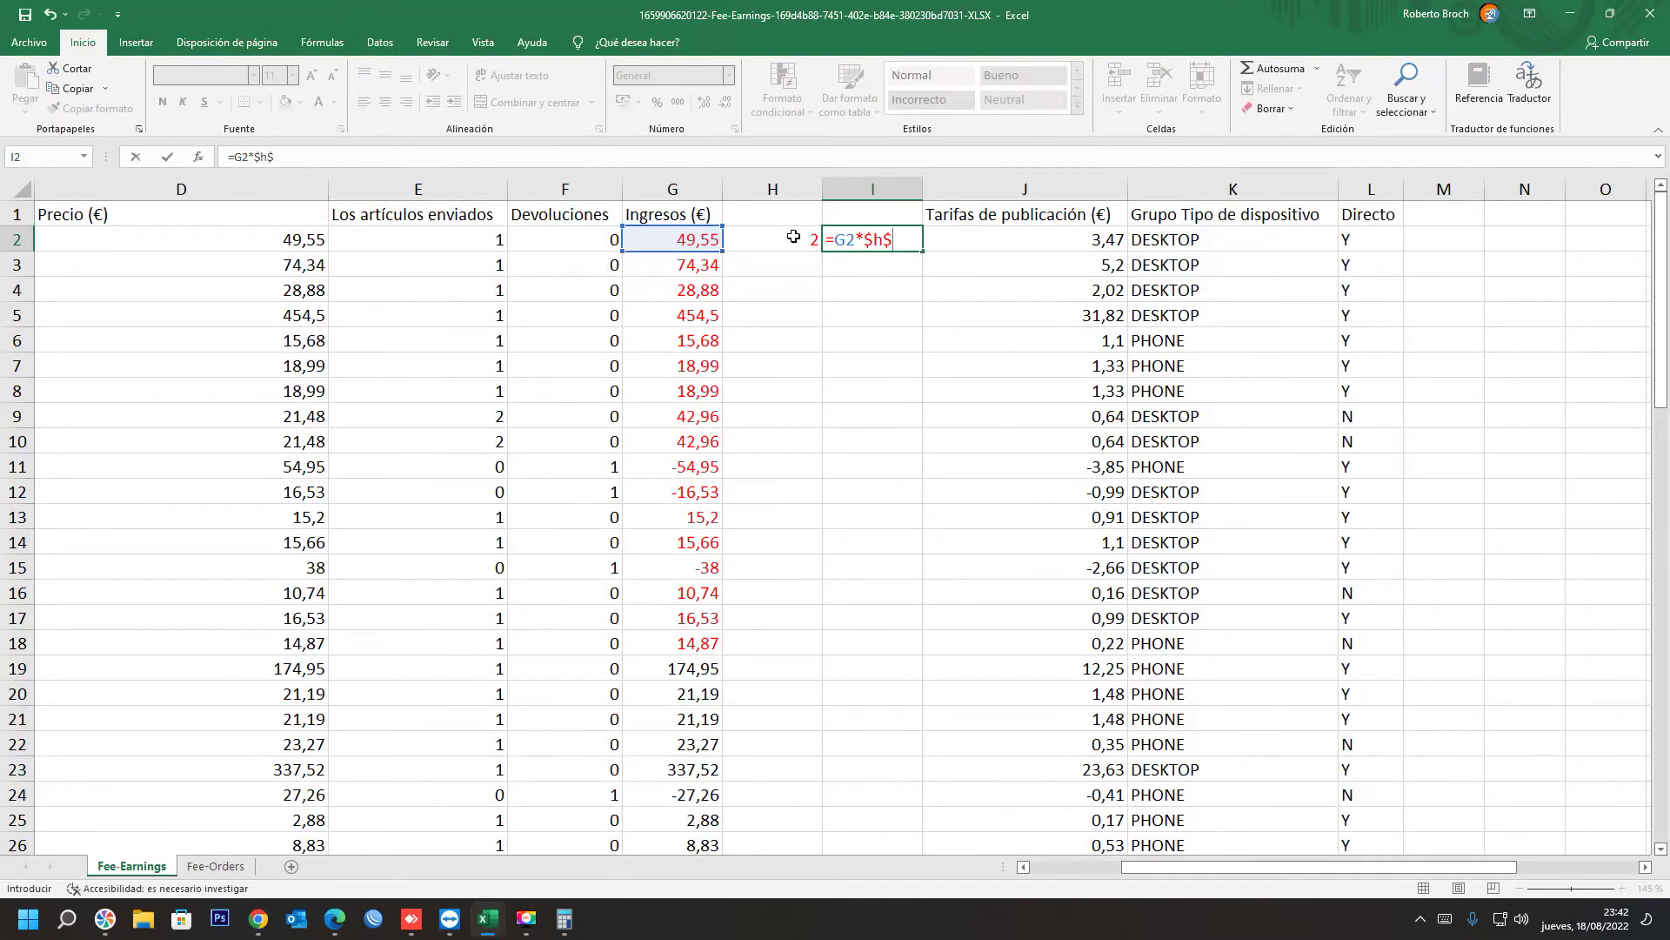
pyautogui.press('Return')
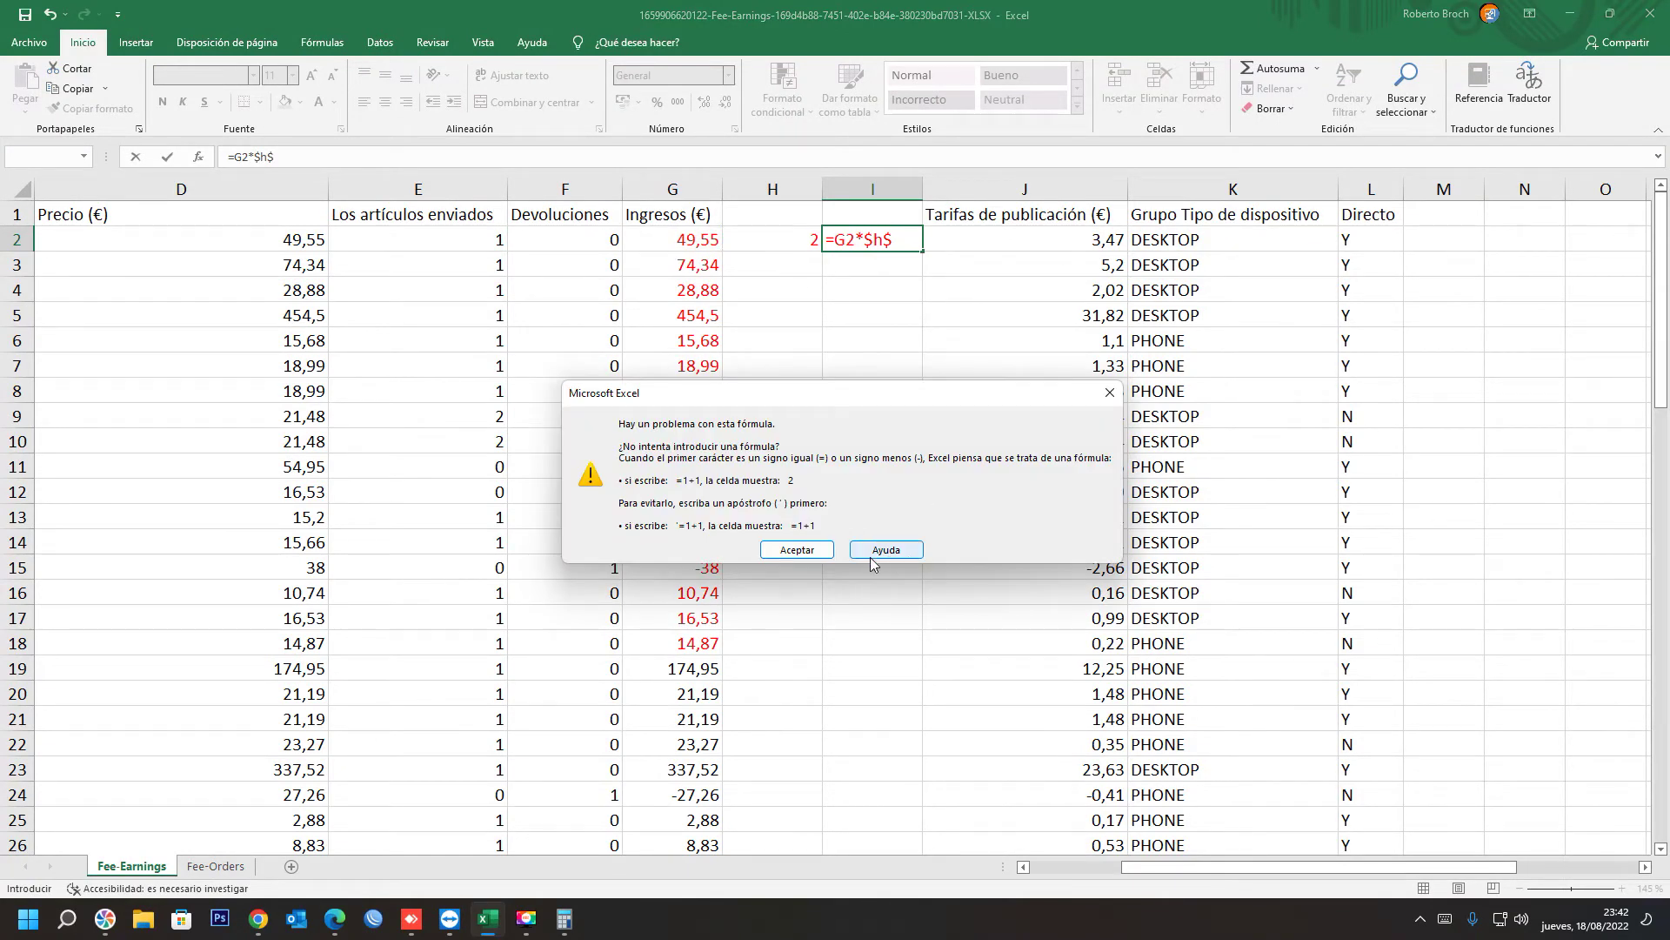
# Step: Dismiss the warning and finish I2 as =G2*$h$2, showing 99,1
pyautogui.click(797, 549)
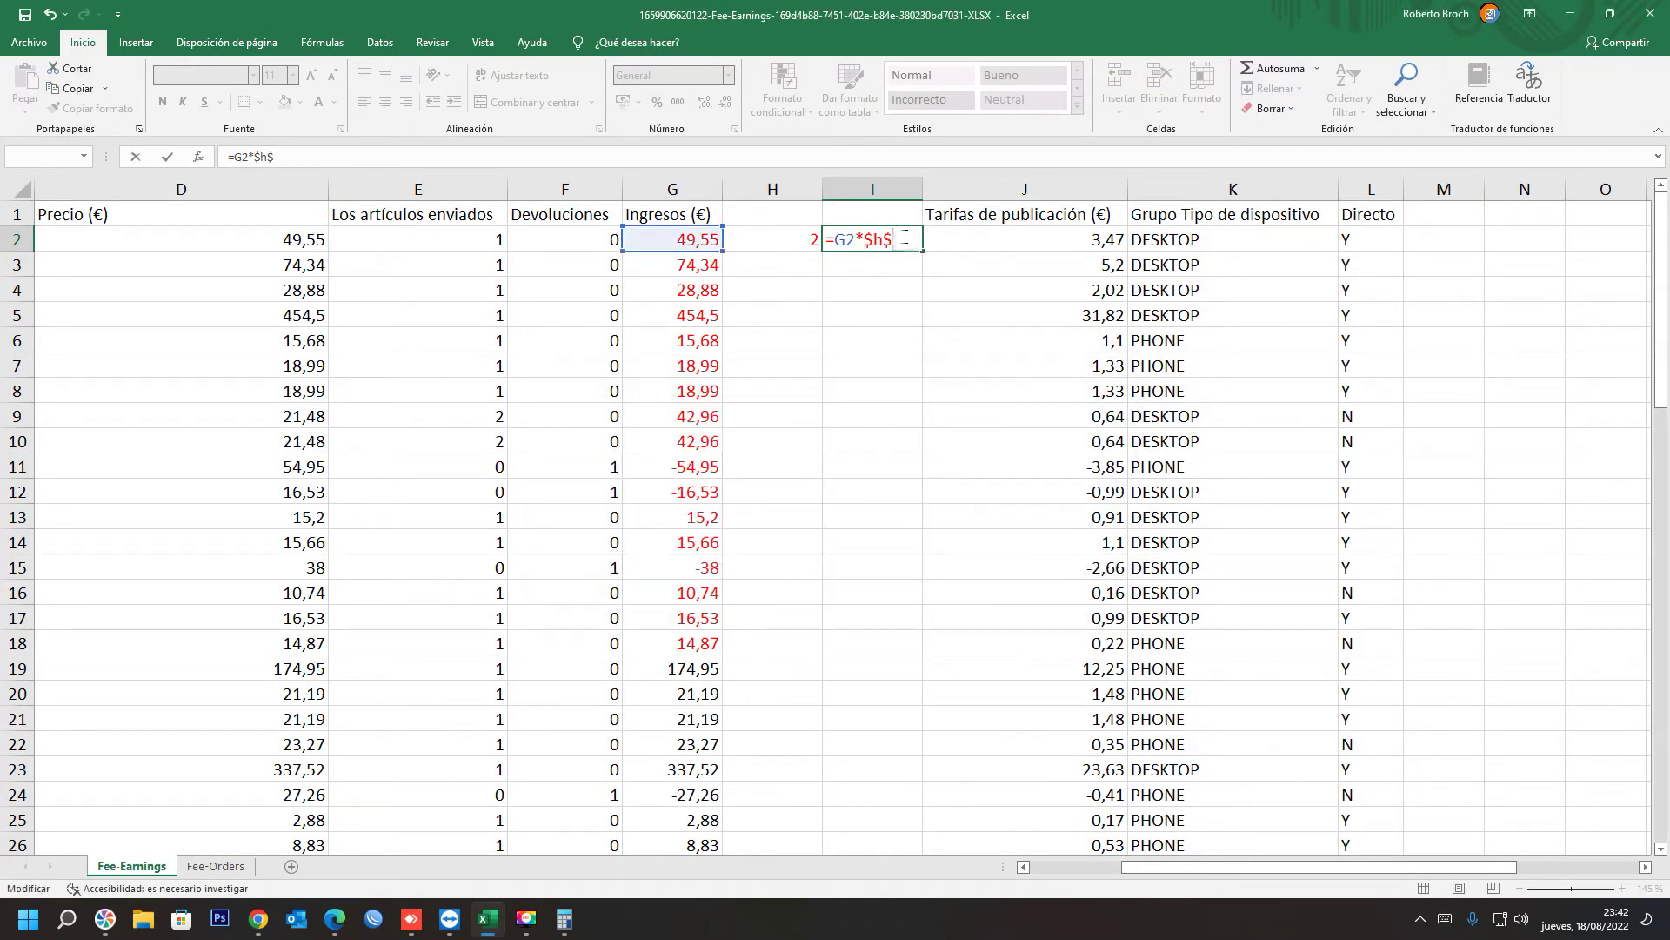
pyautogui.write('2')
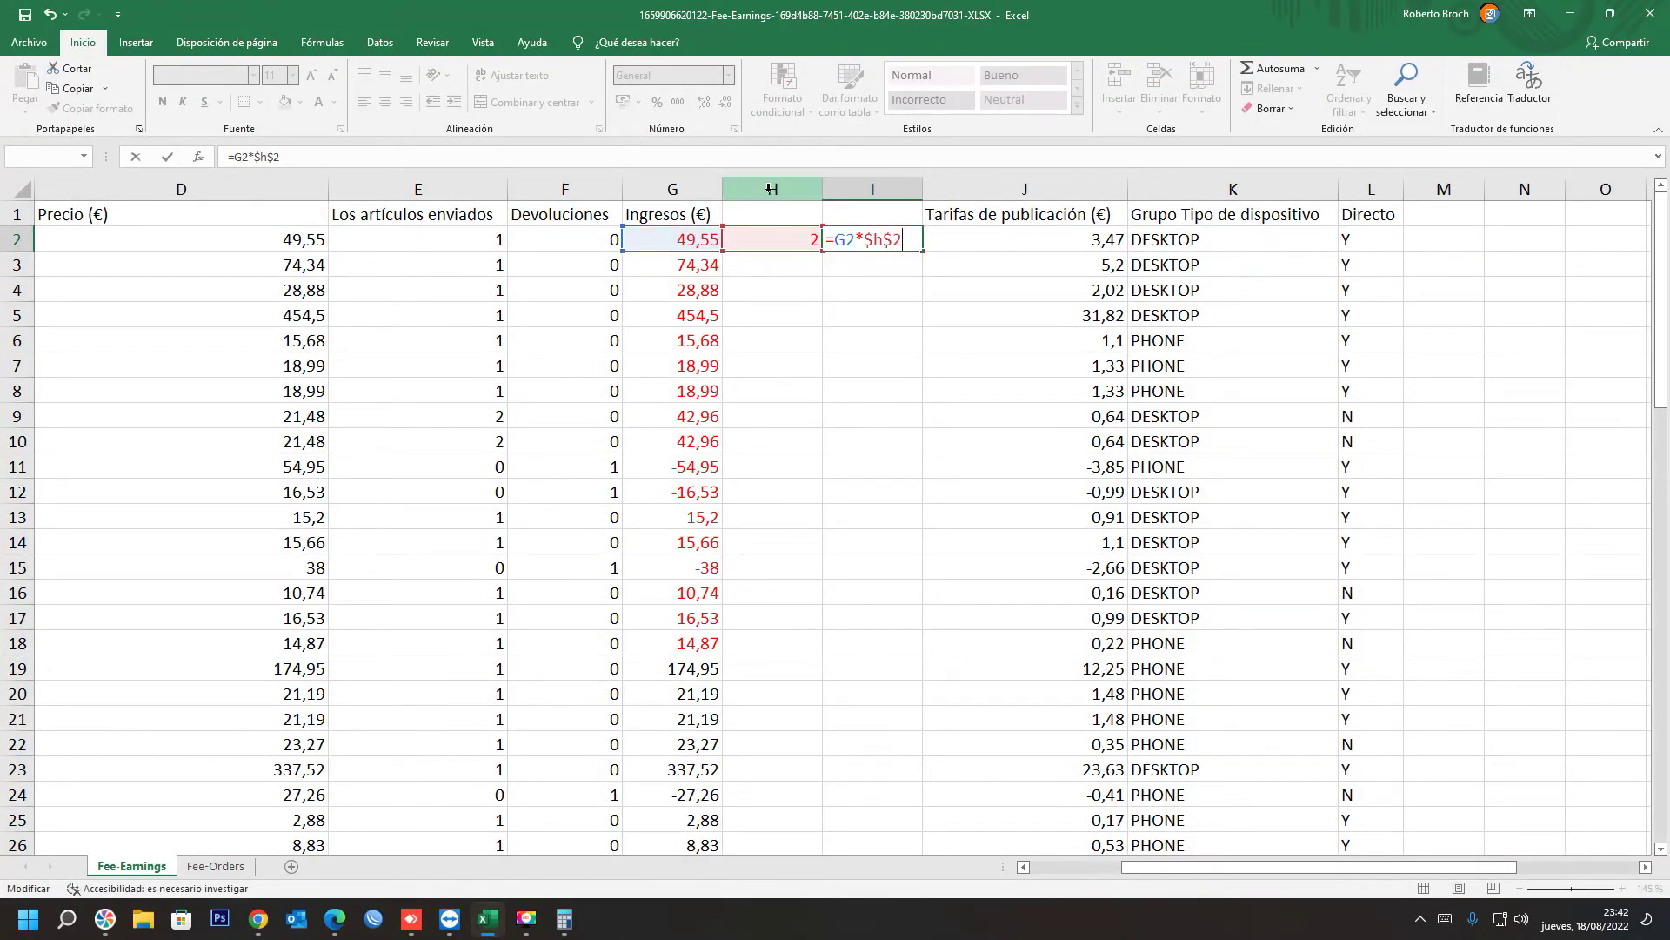
pyautogui.click(901, 265)
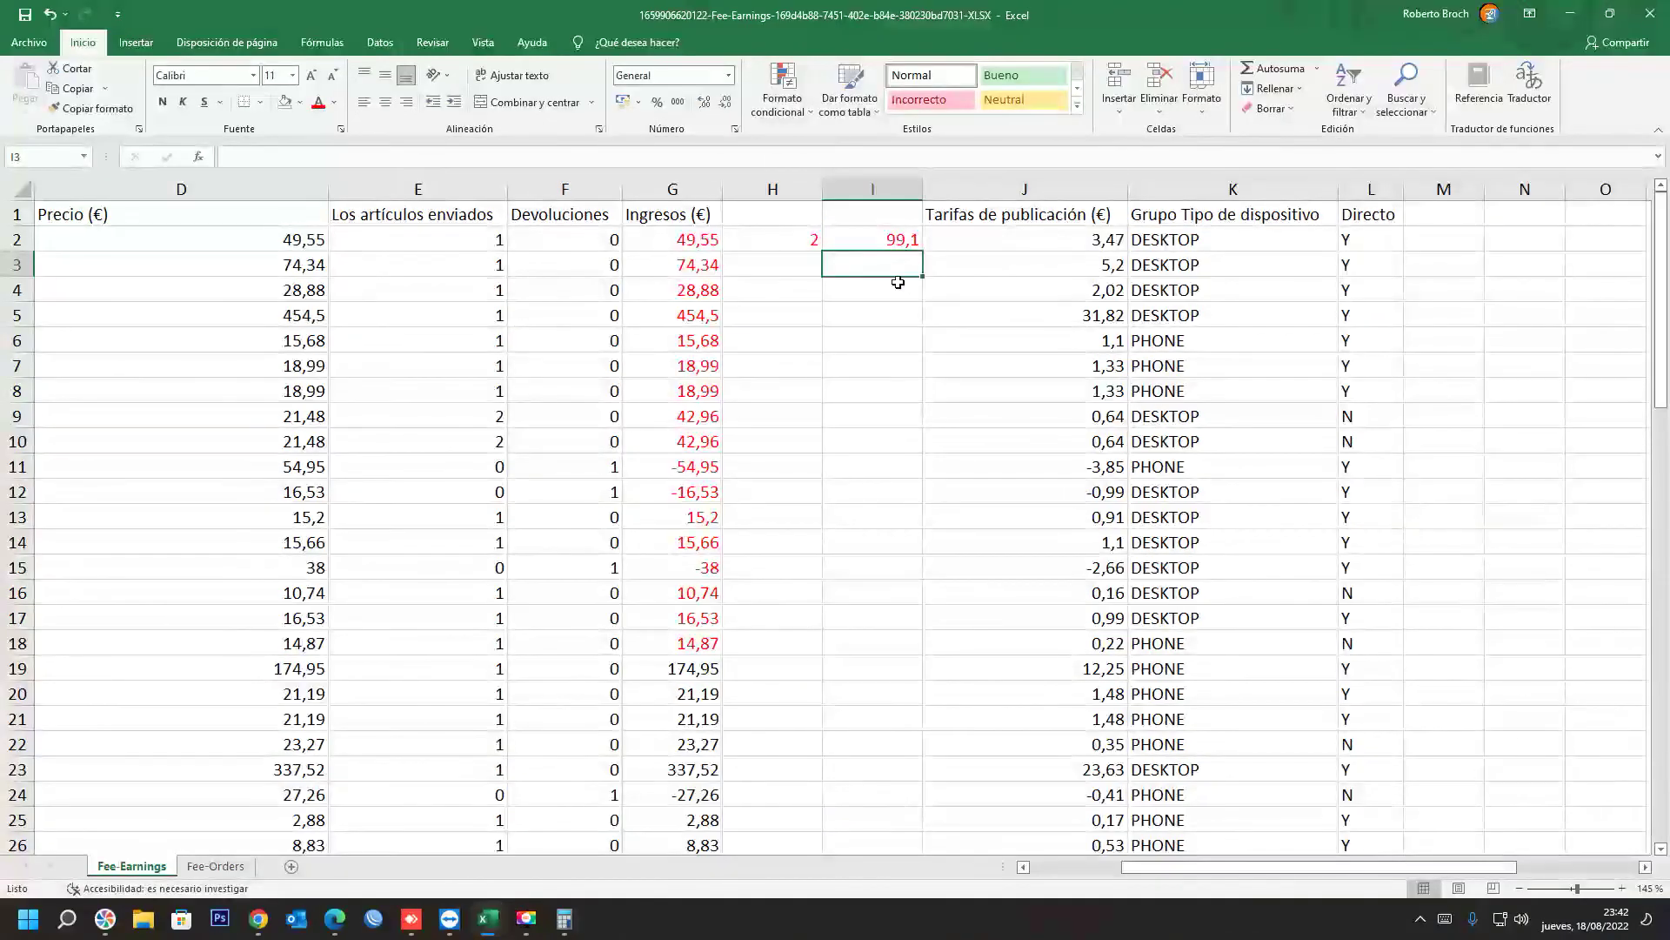
pyautogui.click(687, 239)
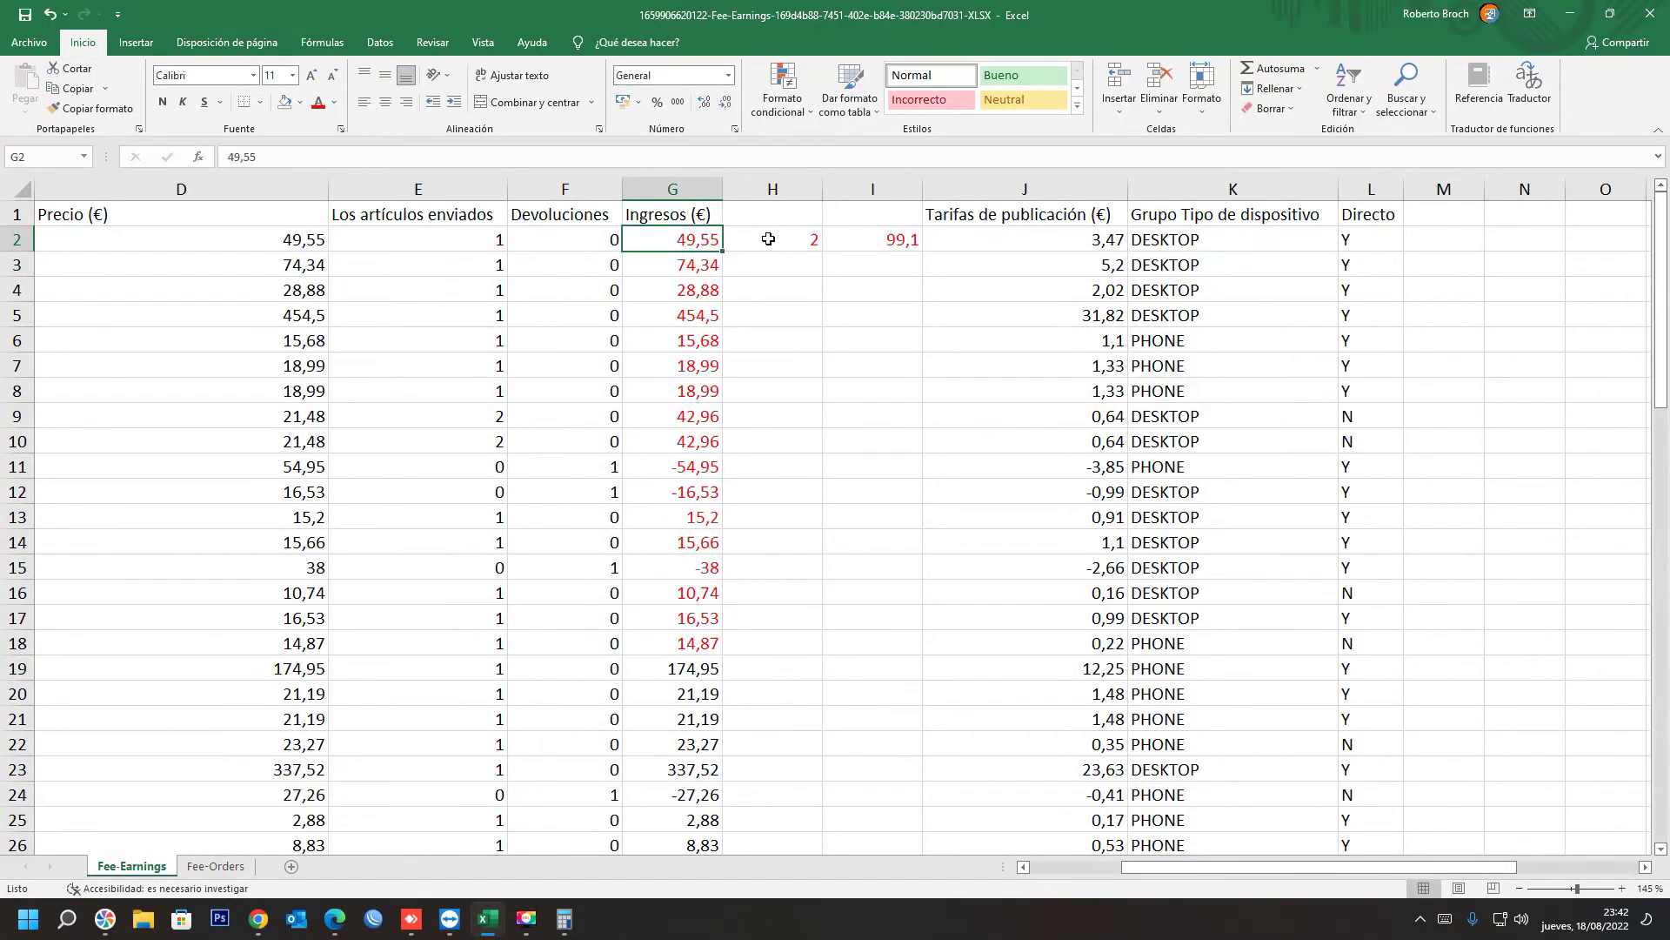
# Step: Verify 49,55 × 2 = 99,1 in Calculator, then return to Excel and select I2
pyautogui.click(565, 918)
pyautogui.click(406, 476)
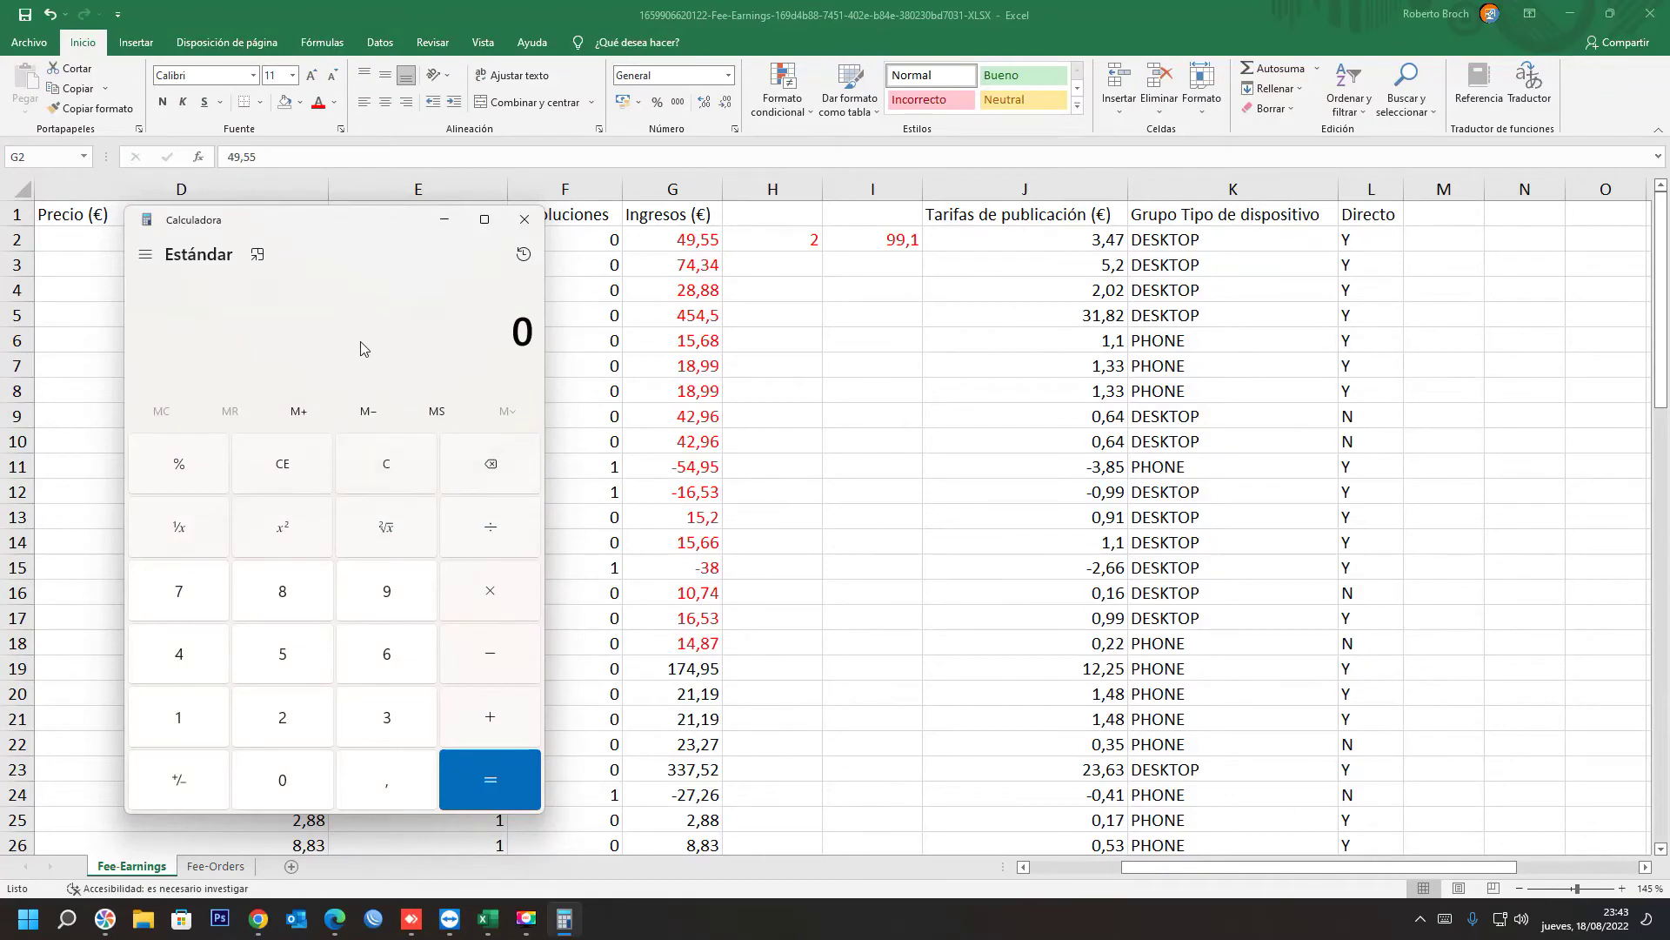
pyautogui.write('49,55')
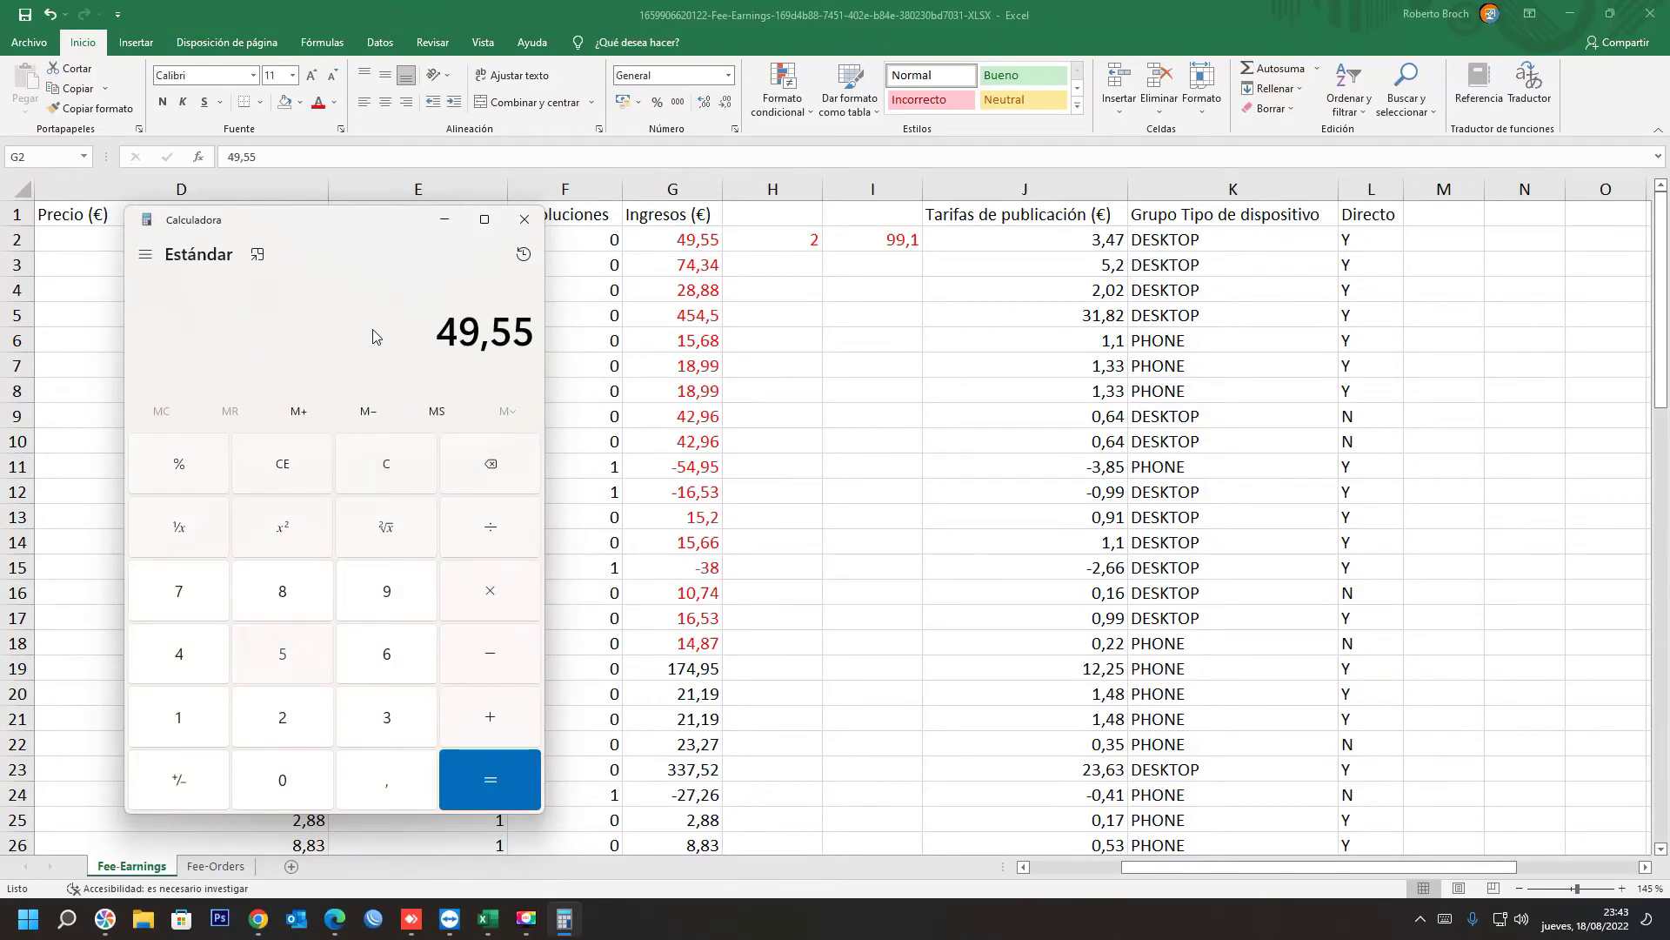
pyautogui.write('*2')
pyautogui.press('Return')
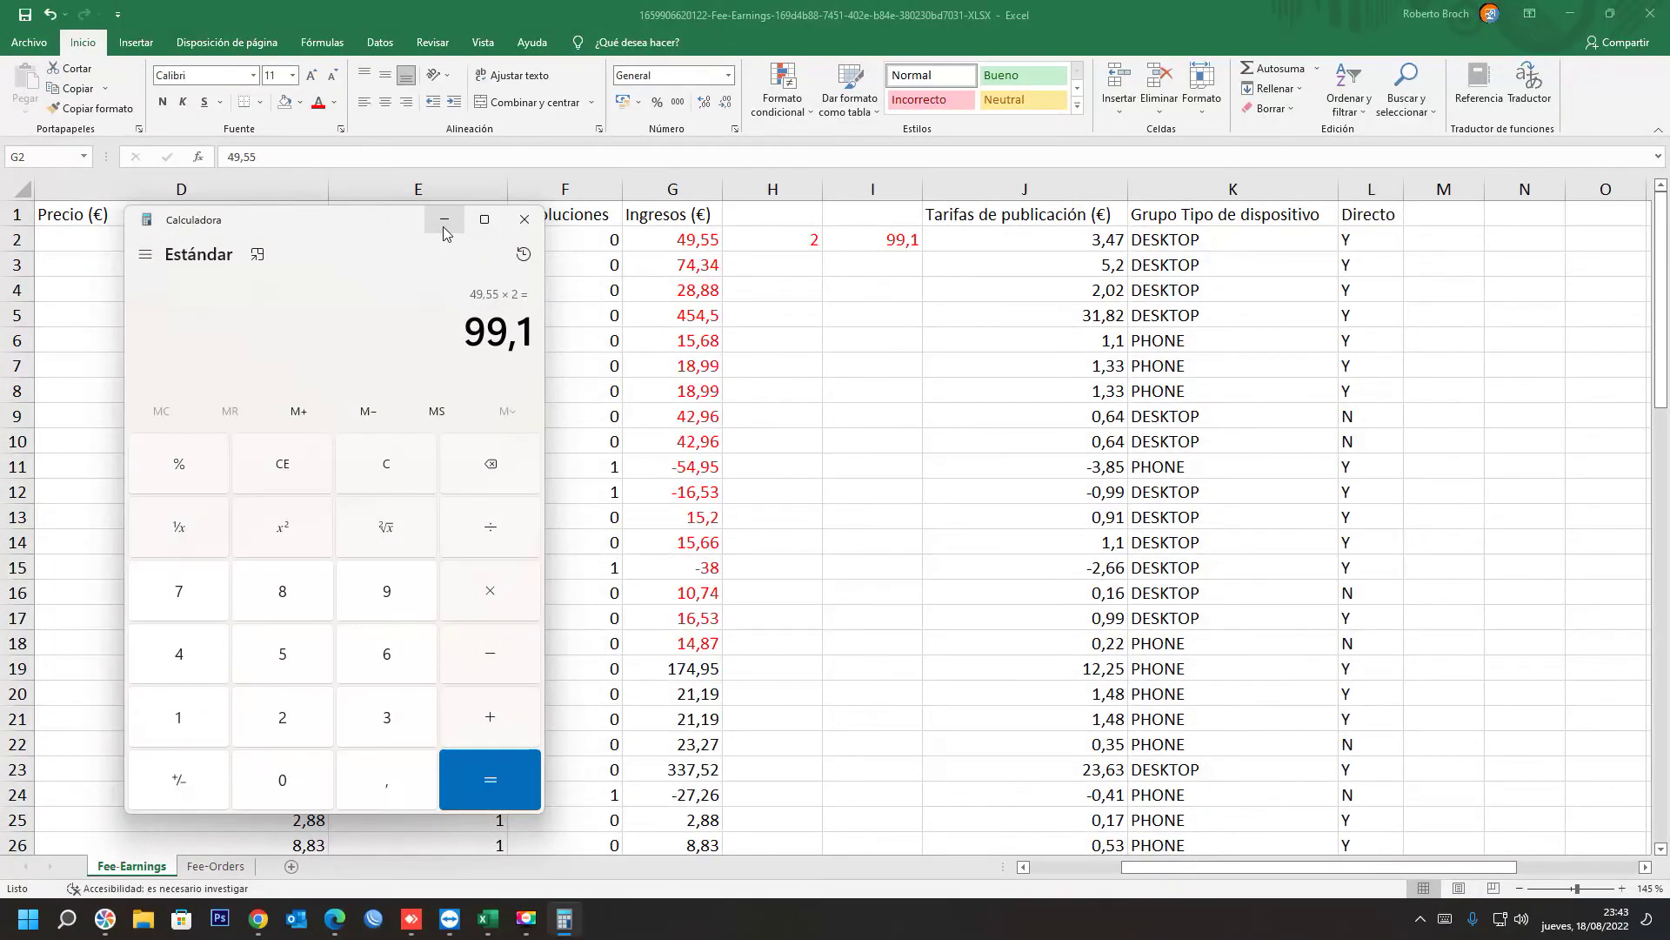
pyautogui.hotkey('alt', 'Tab')
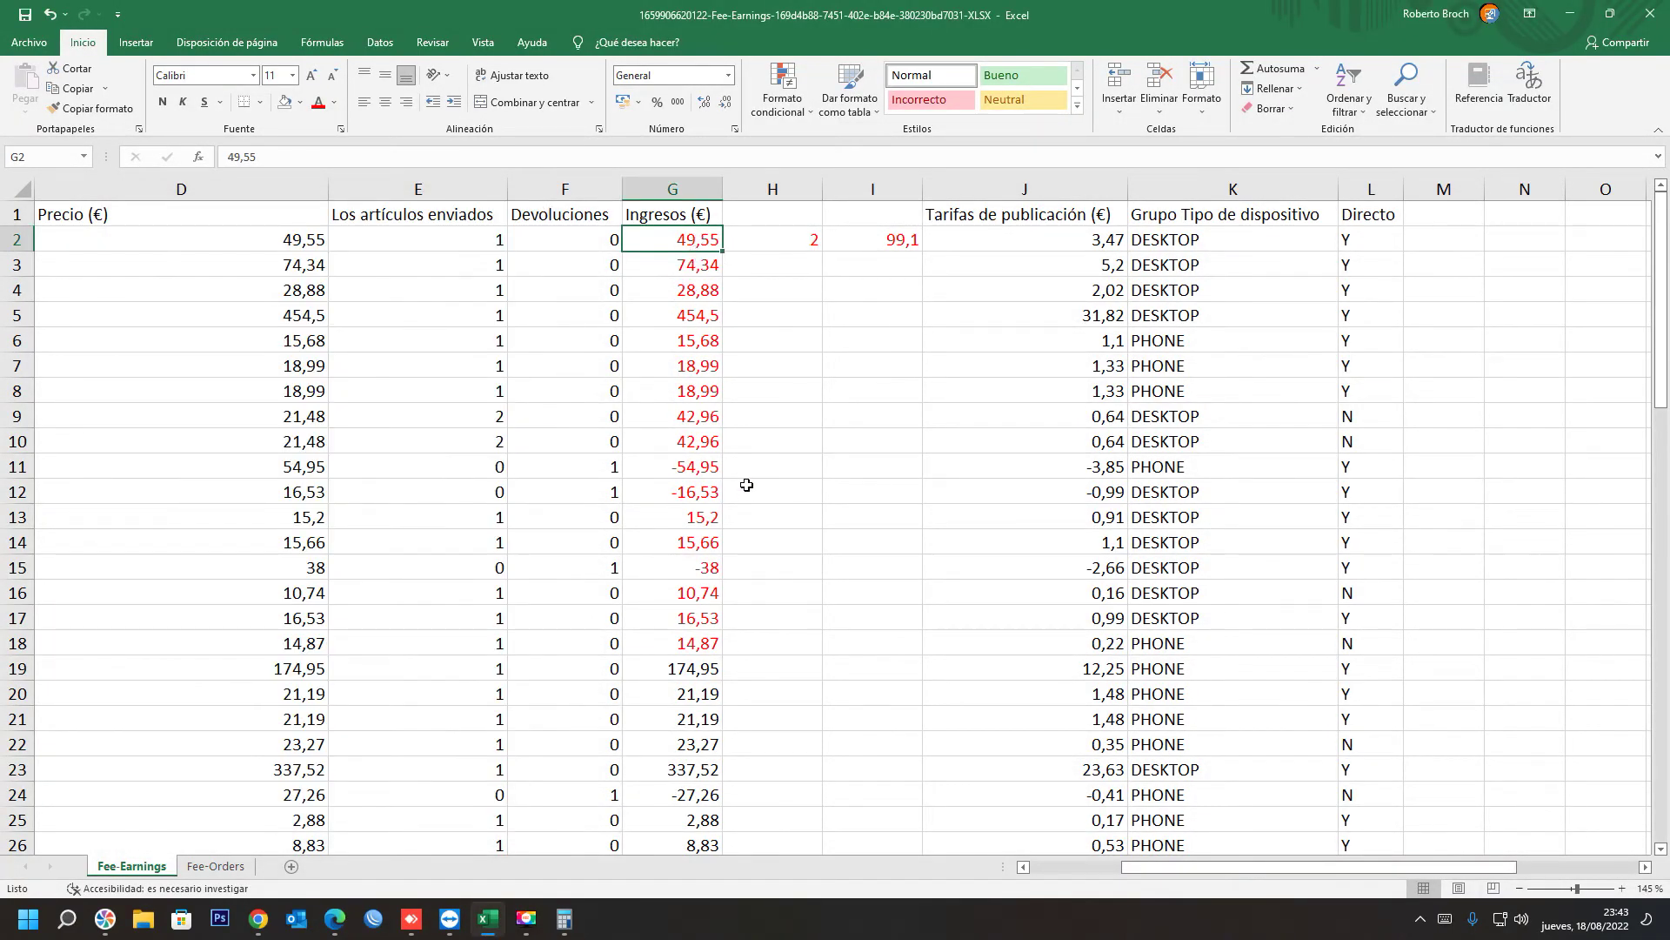
pyautogui.click(884, 239)
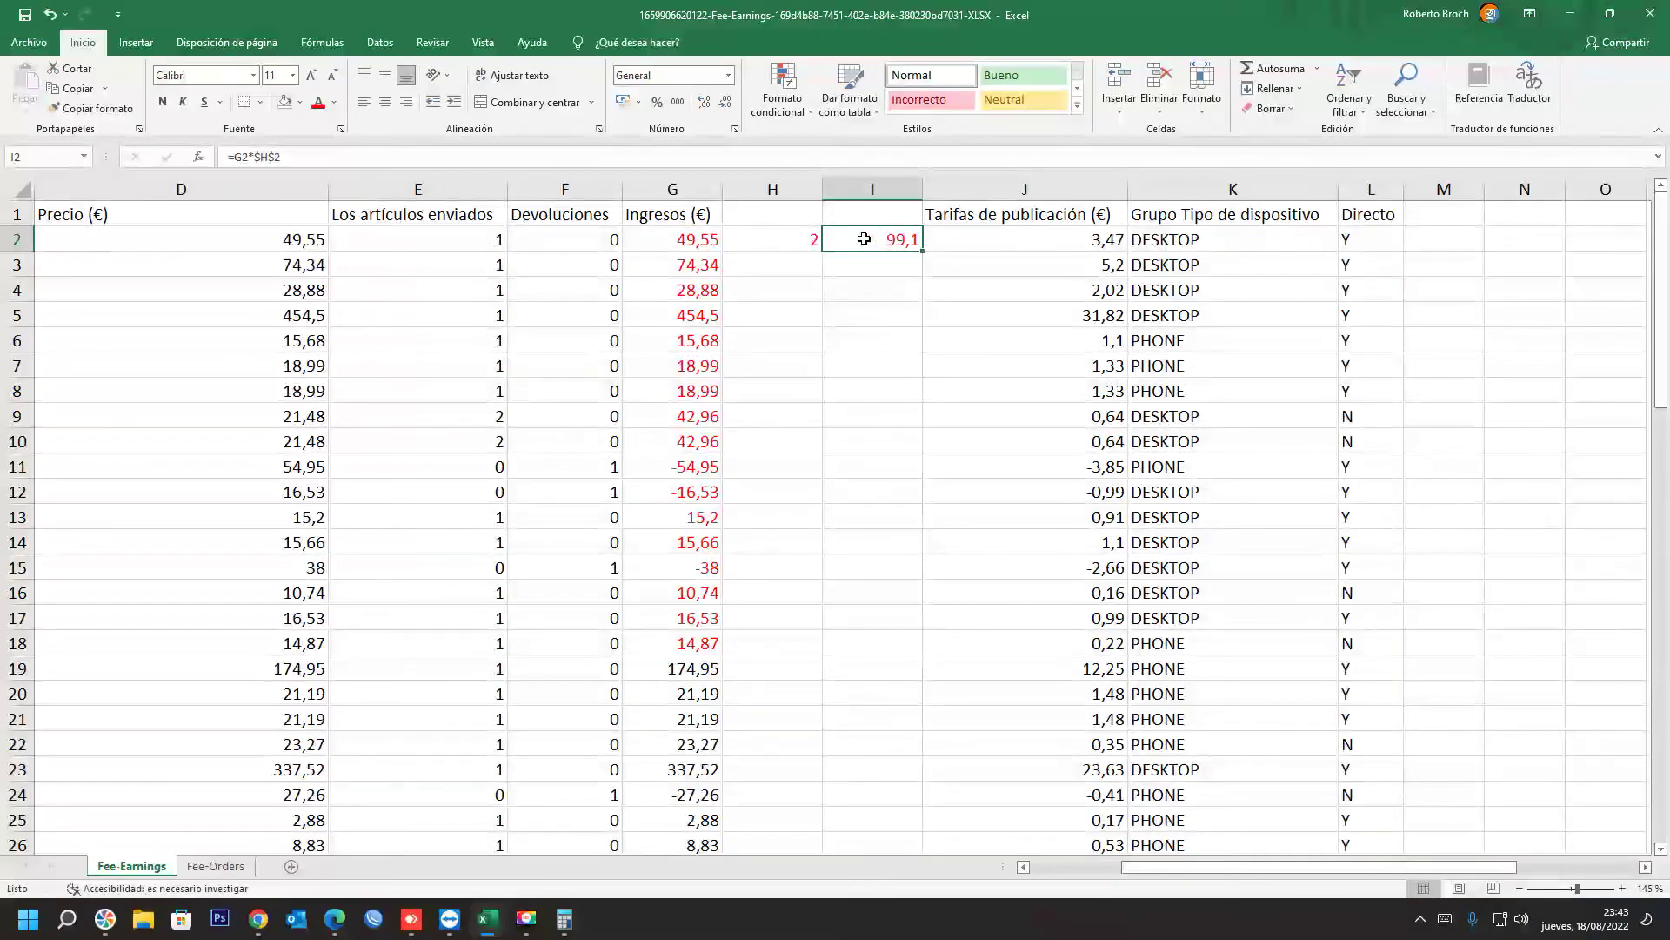
# Step: Fill the I2 formula down to I19 and check that I3 reads =G3*$H$2 (148,68)
pyautogui.doubleClick(877, 239)
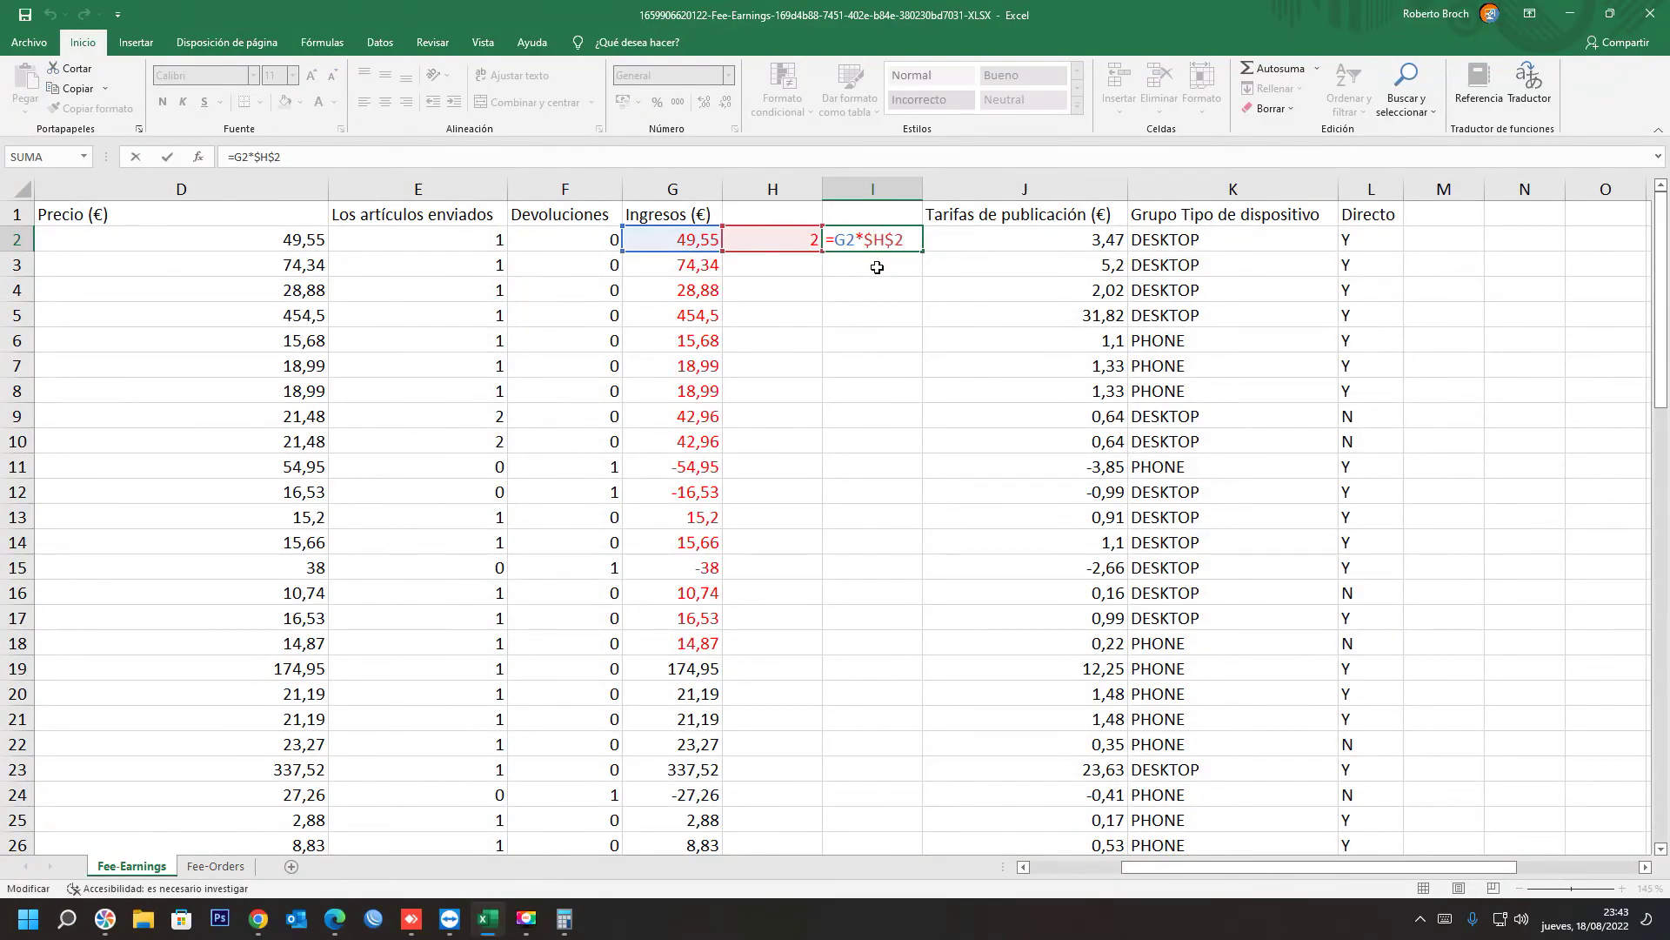
pyautogui.press('Return')
pyautogui.click(861, 237)
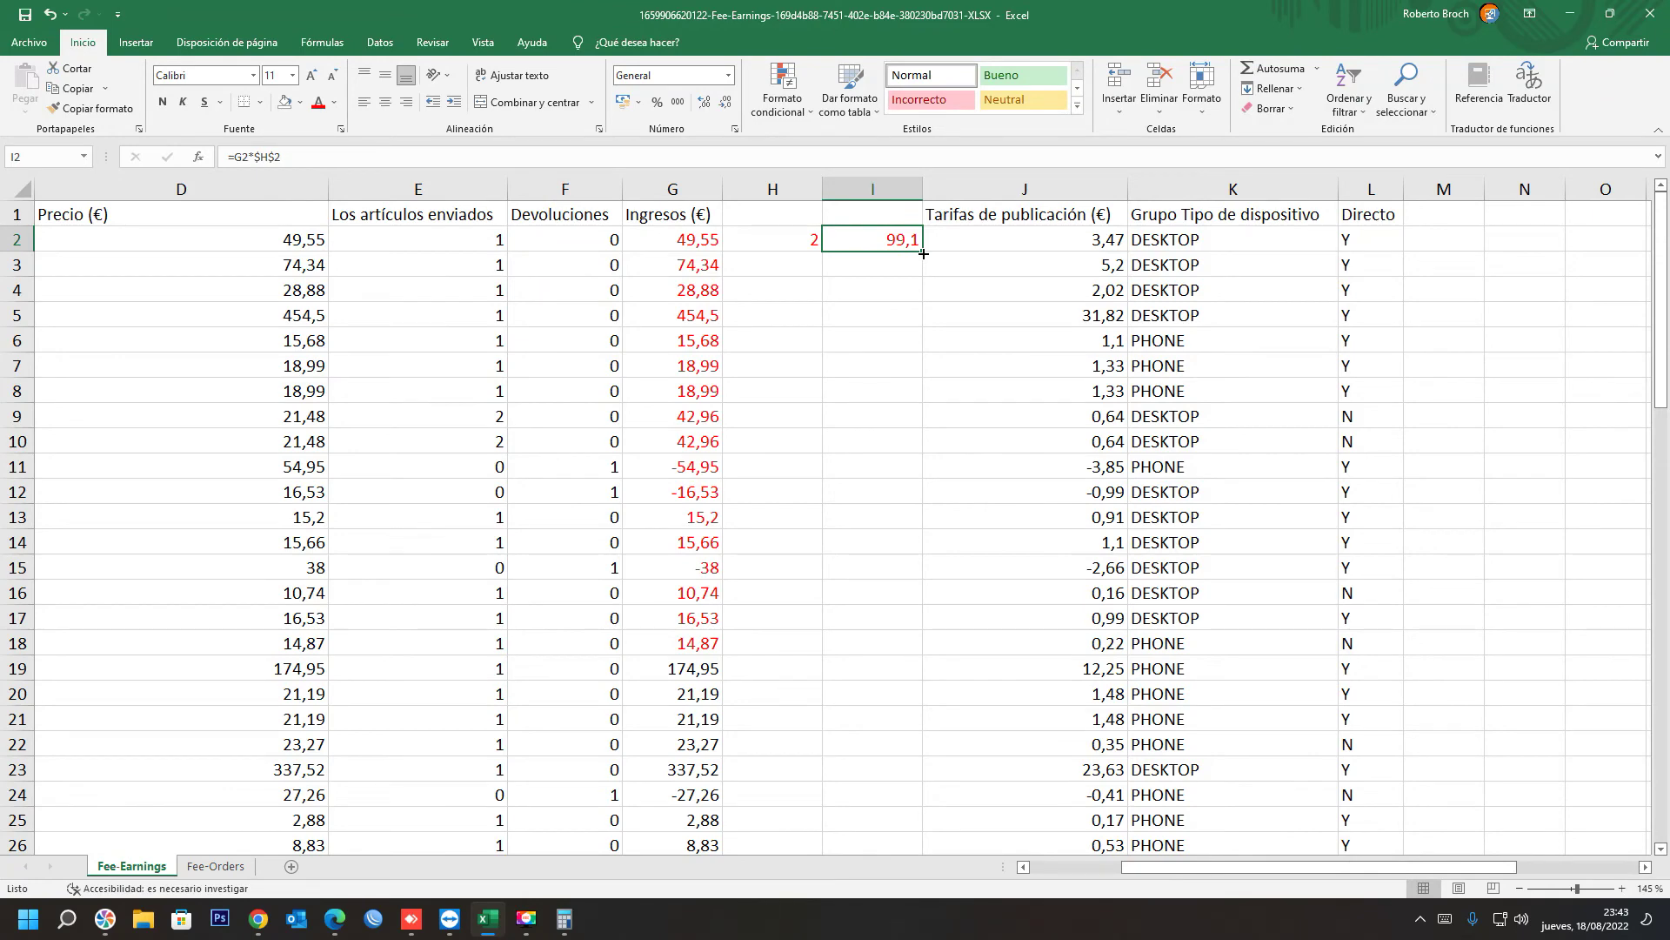
pyautogui.moveTo(923, 253); pyautogui.dragTo(917, 688)
pyautogui.click(676, 276)
pyautogui.click(744, 266)
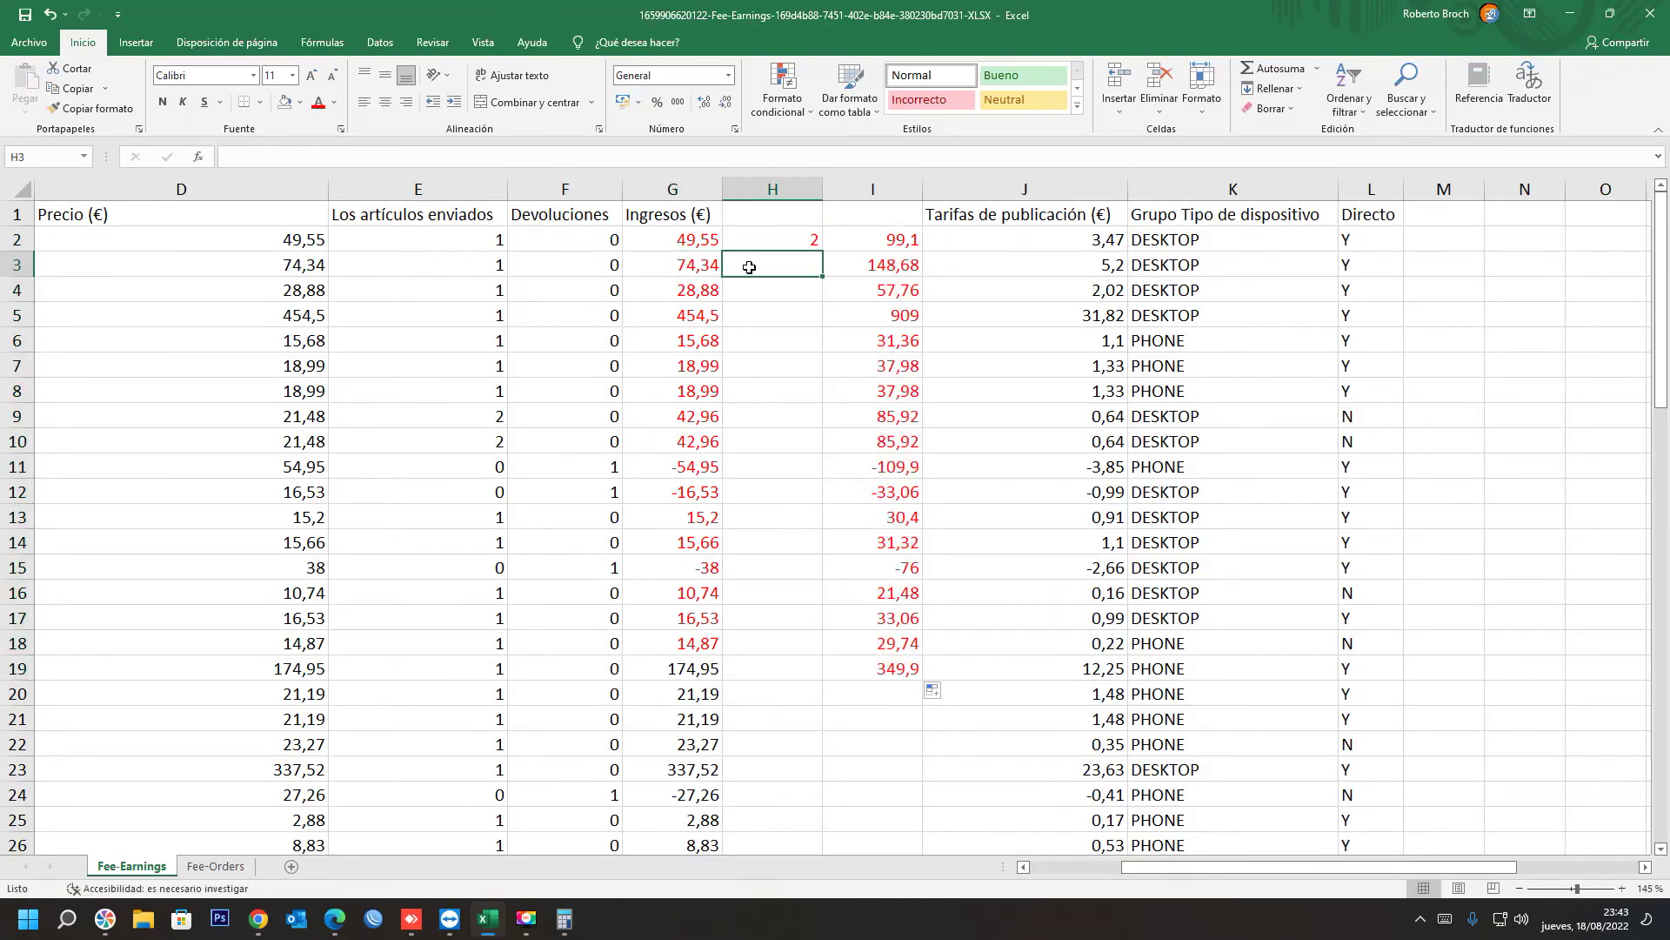
pyautogui.click(877, 272)
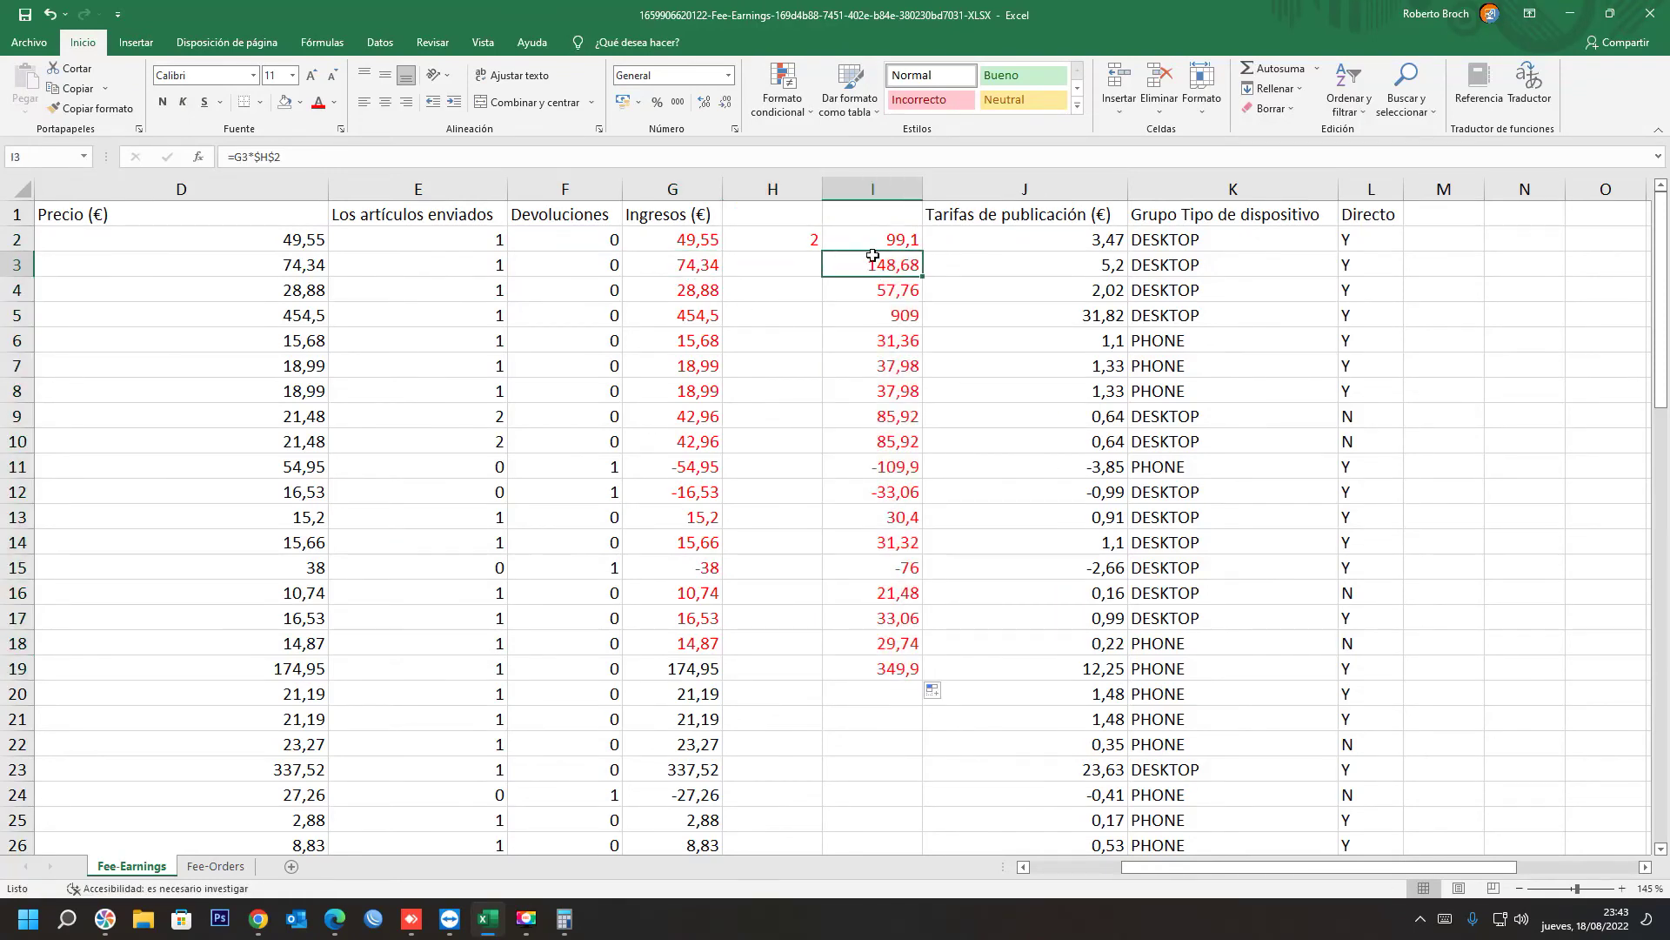
pyautogui.click(701, 263)
# Step: Check in Calculator that 74,34 × 2 equals 148,68, matching I3
pyautogui.click(805, 239)
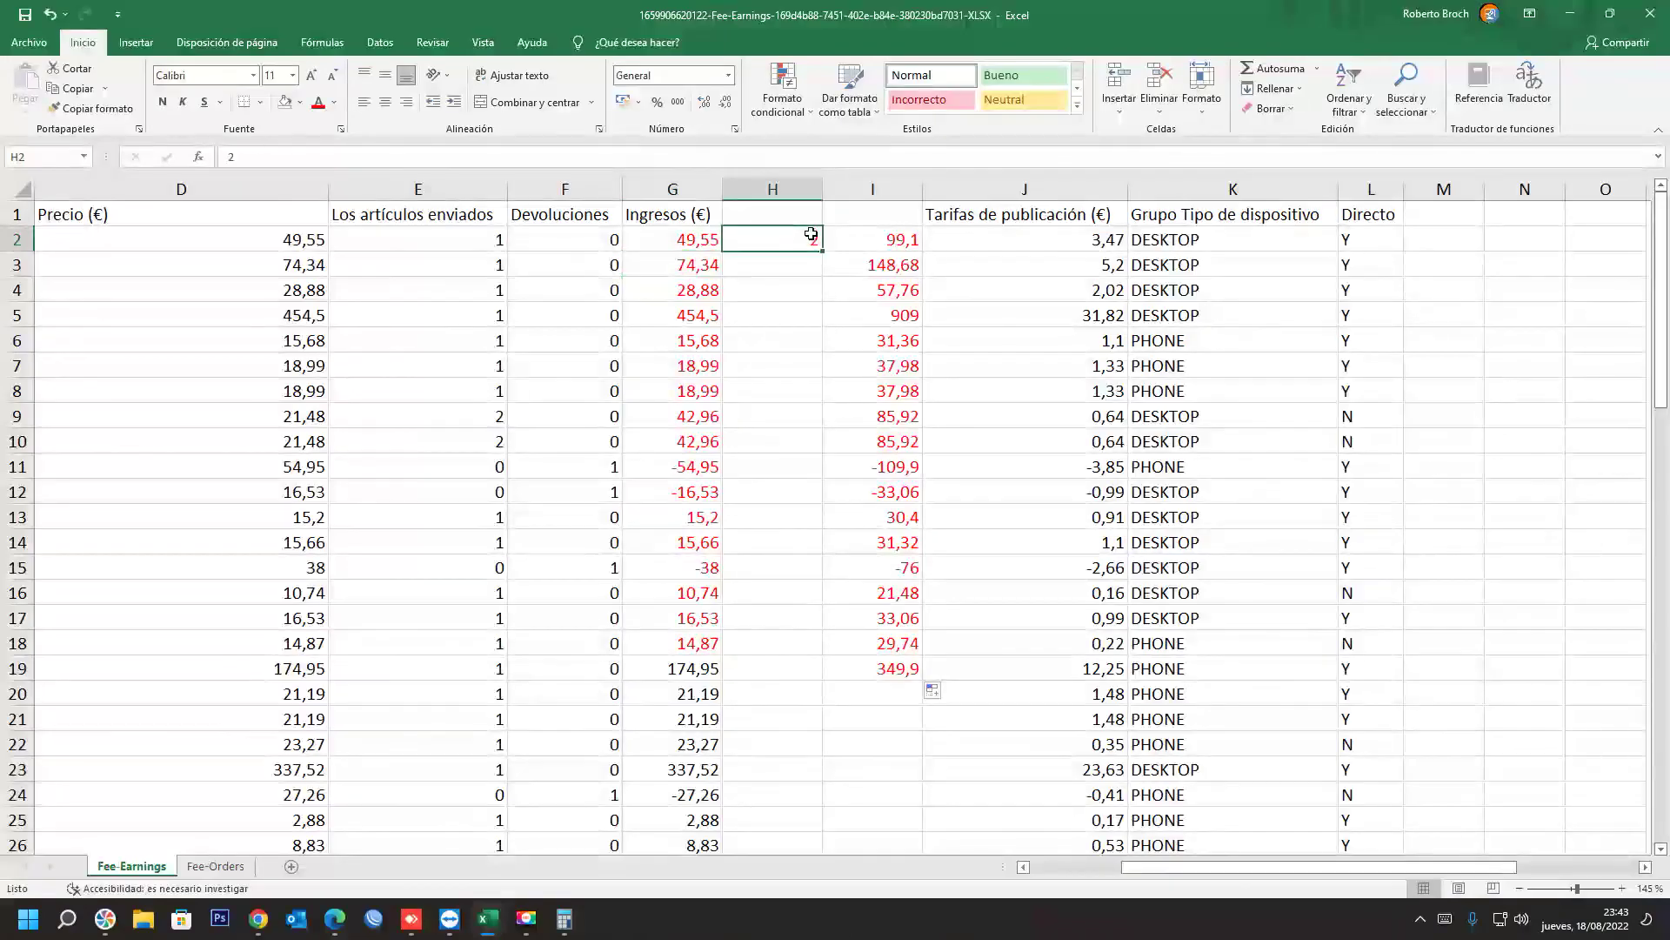
pyautogui.click(564, 919)
pyautogui.press('Escape')
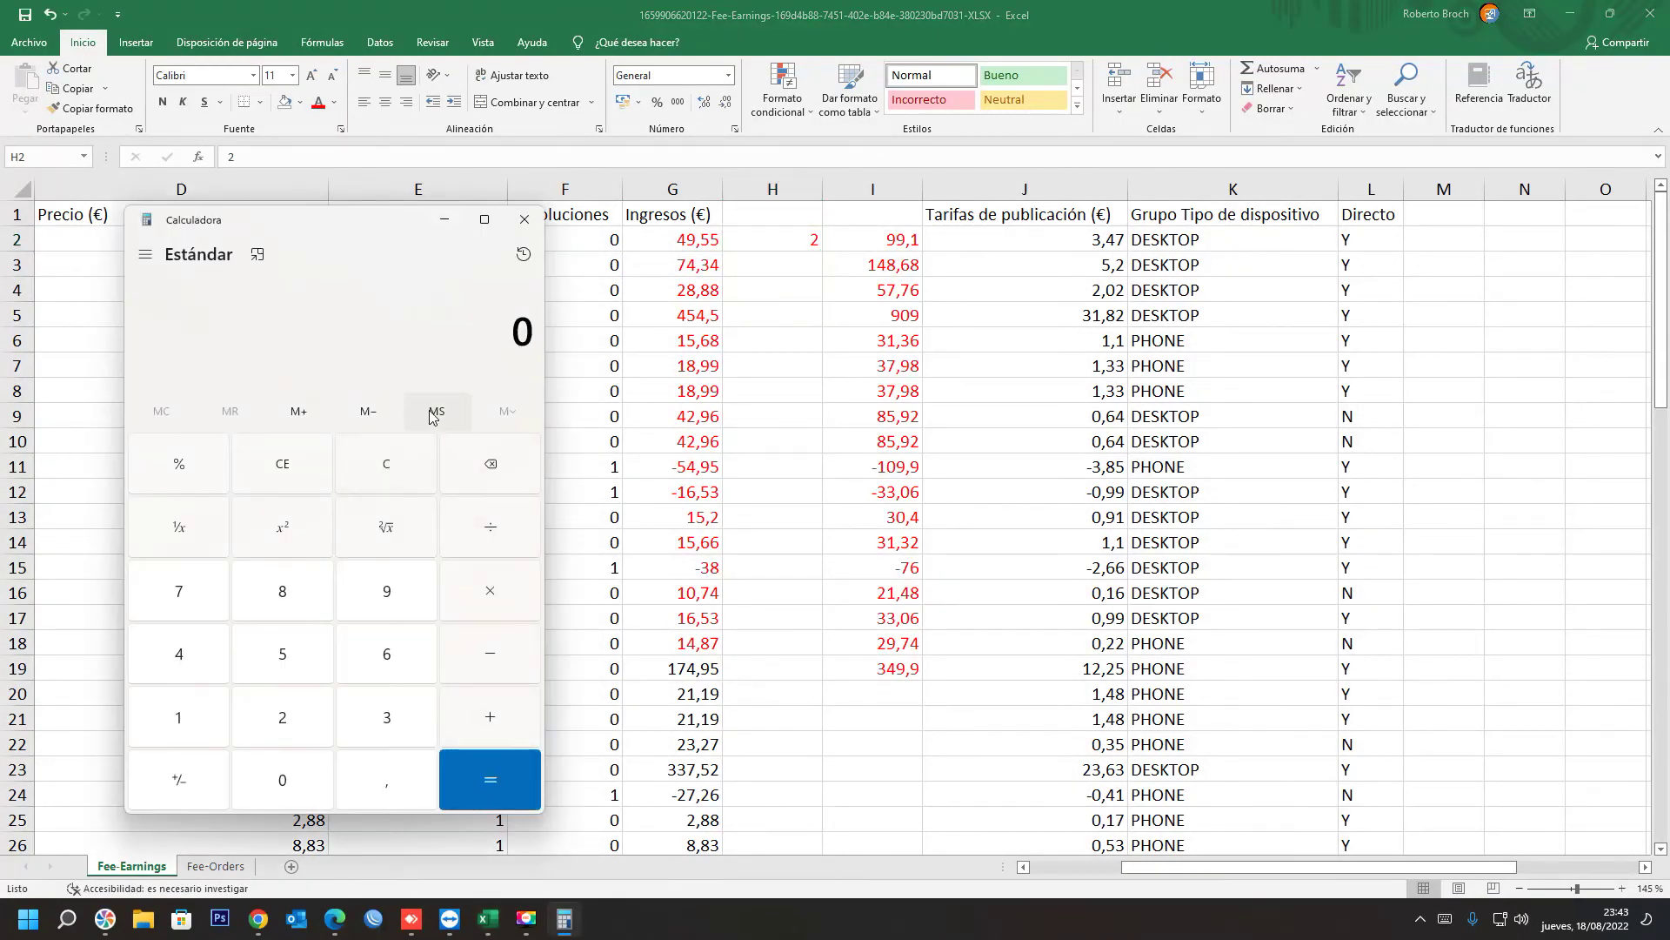
pyautogui.write('74')
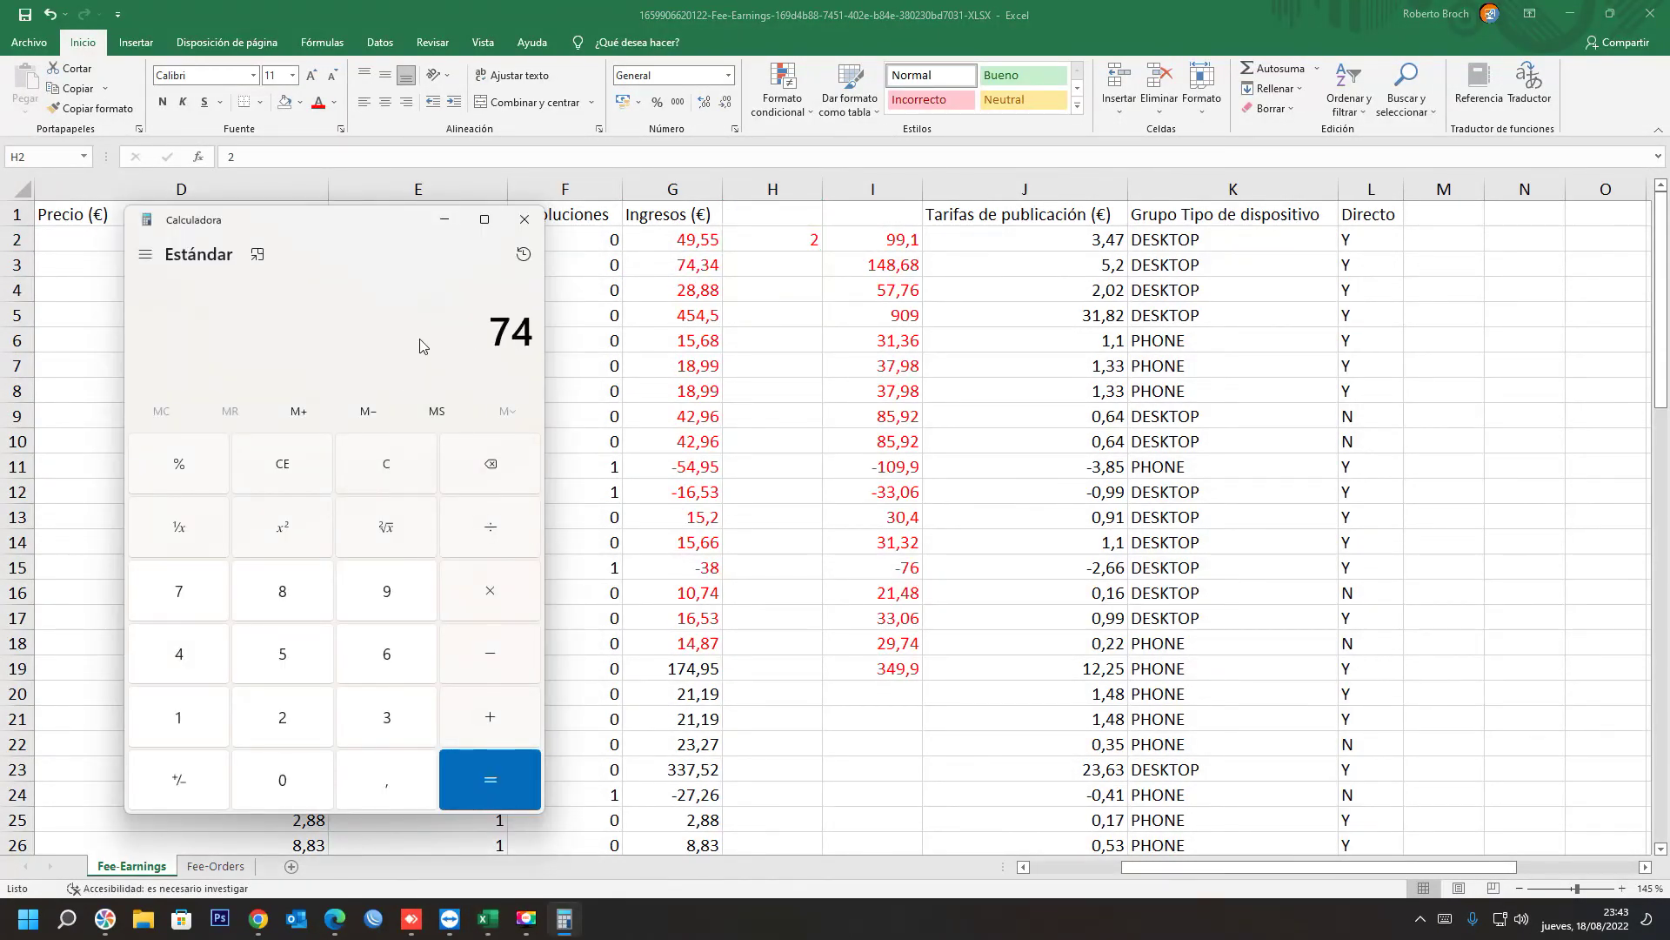
pyautogui.write(',34')
pyautogui.write('*2')
pyautogui.press('Return')
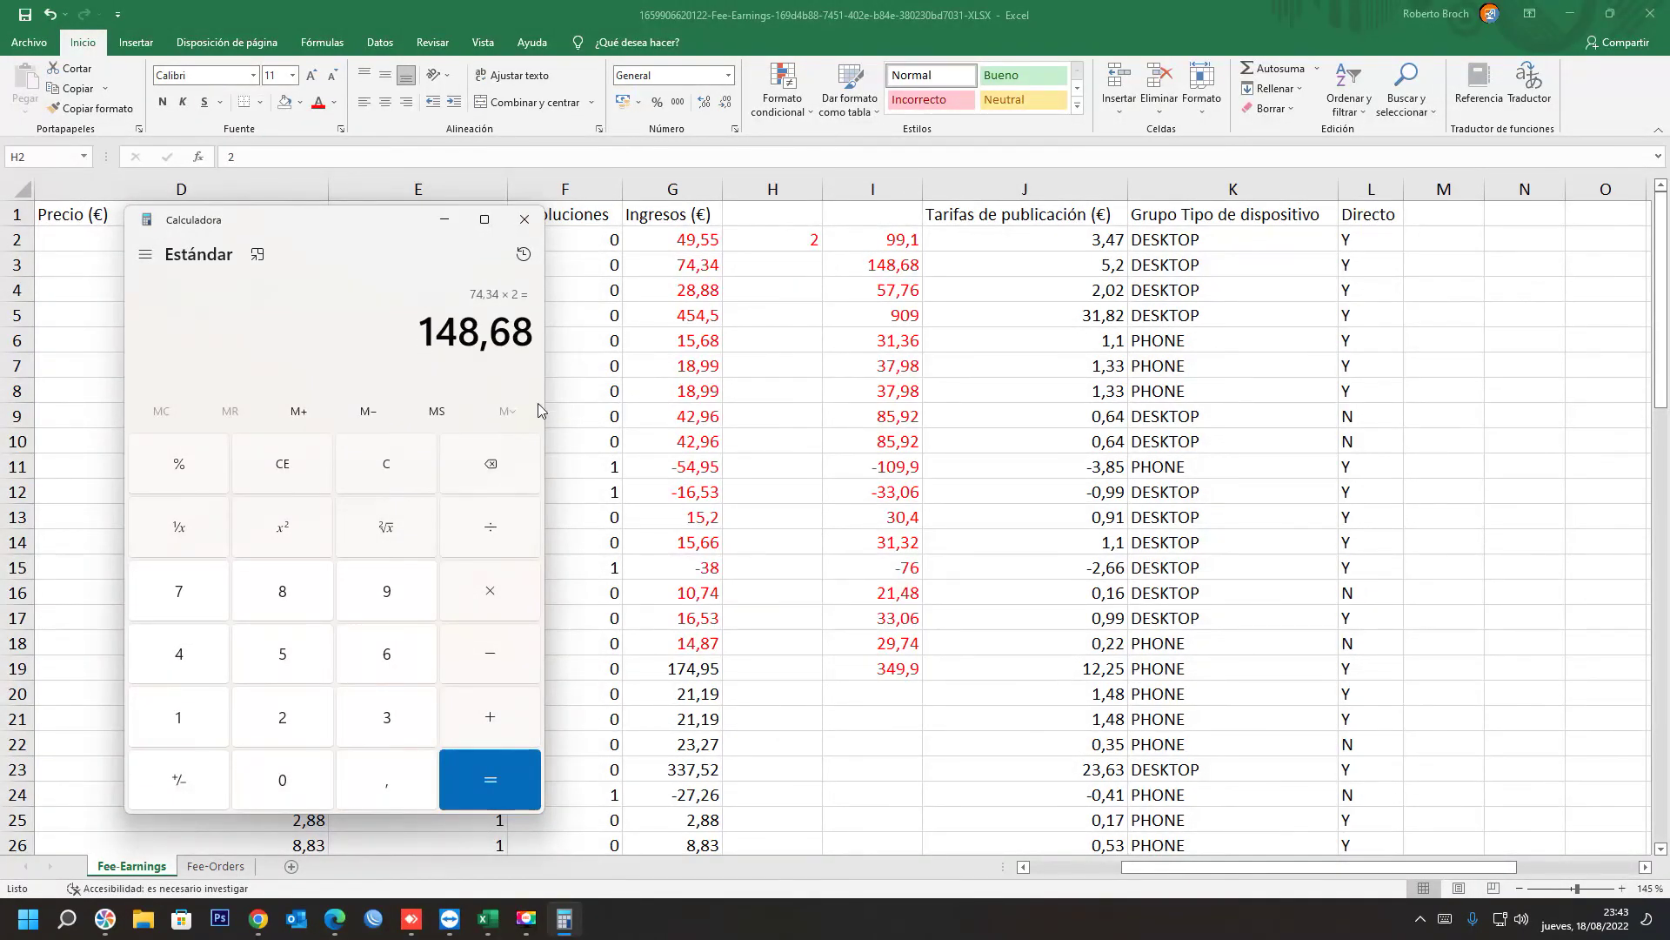
# Step: Back in Excel, select G3:G18 and H2, then minimize the workbook
pyautogui.hotkey('alt', 'Tab')
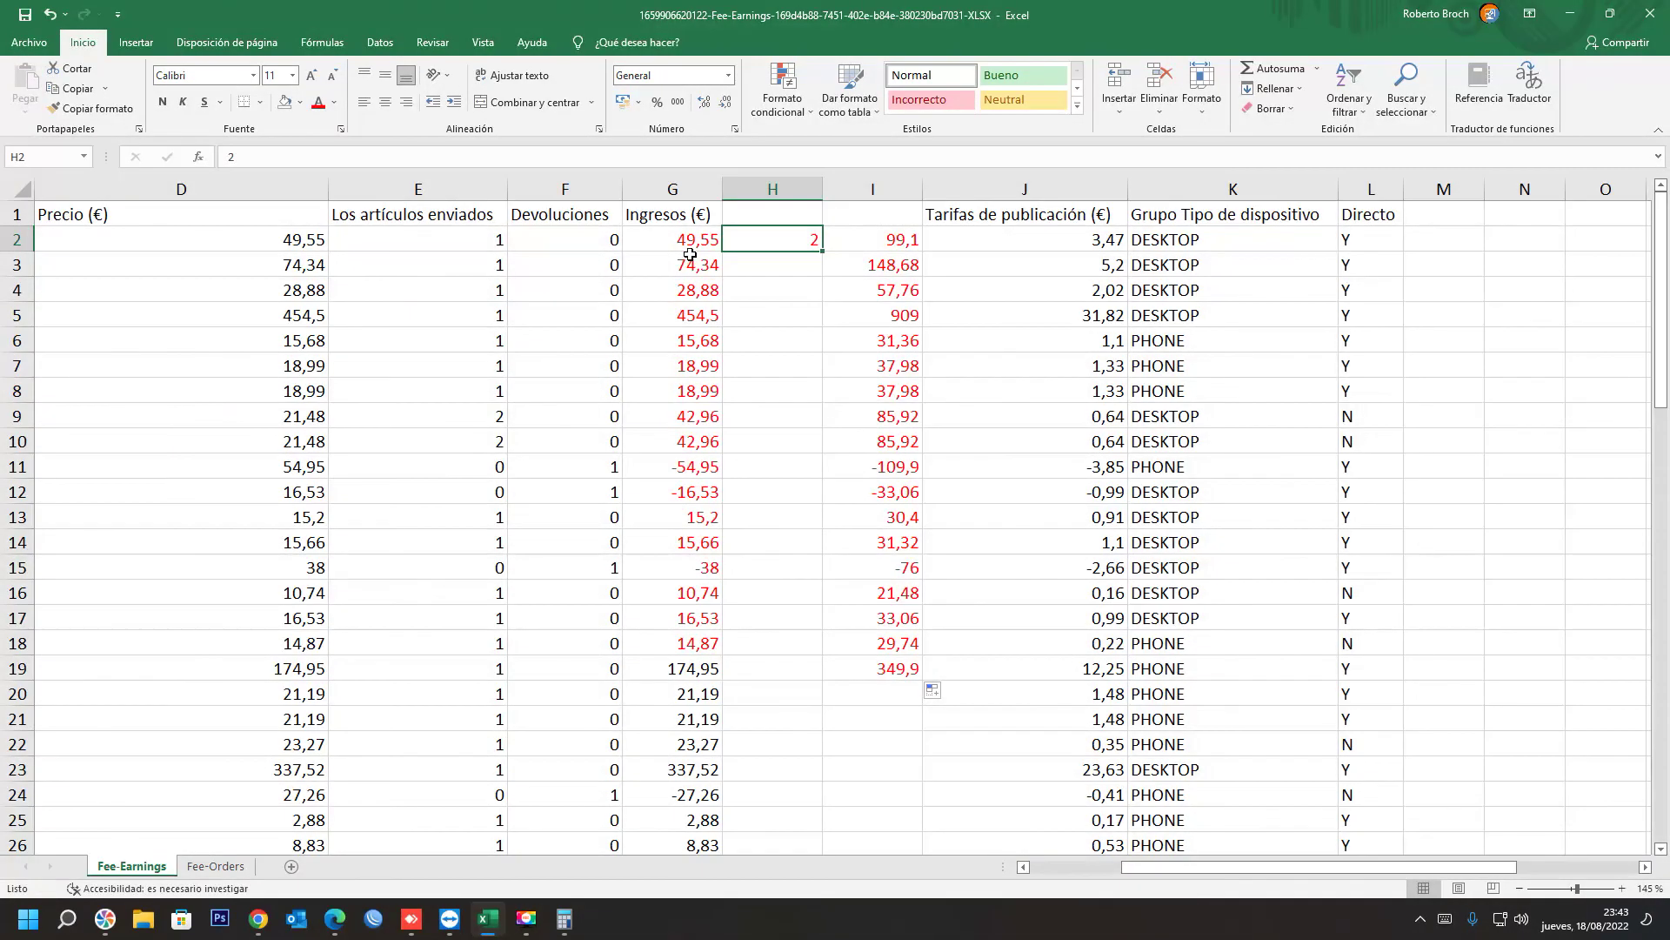
pyautogui.moveTo(690, 254); pyautogui.dragTo(709, 645)
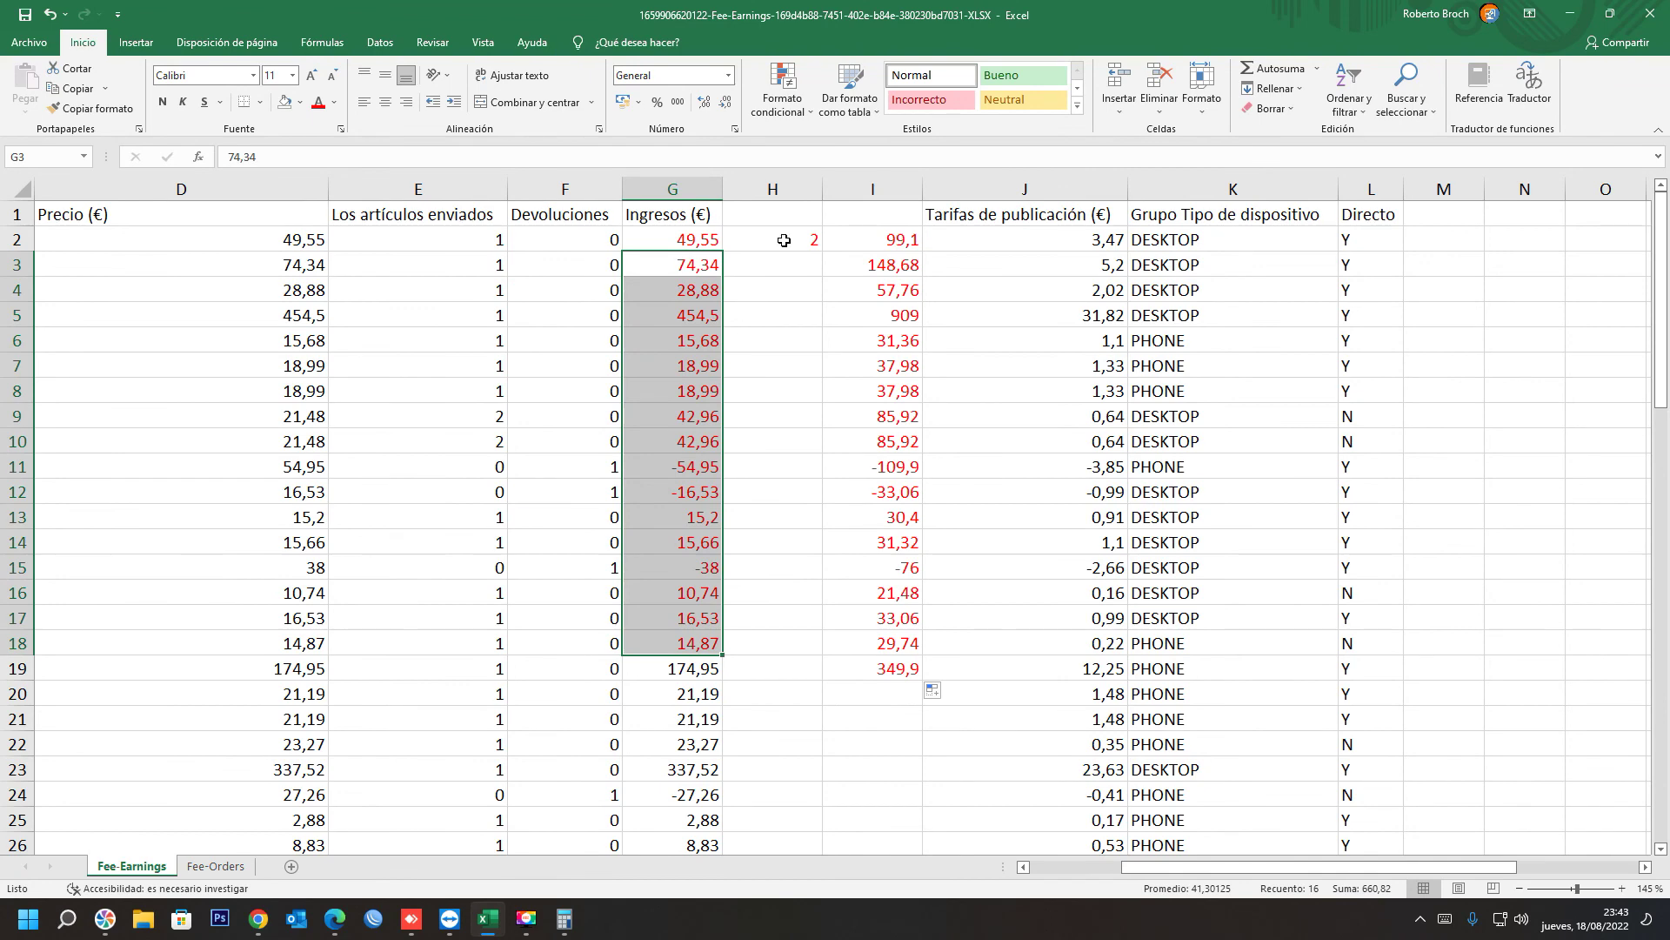
pyautogui.click(784, 240)
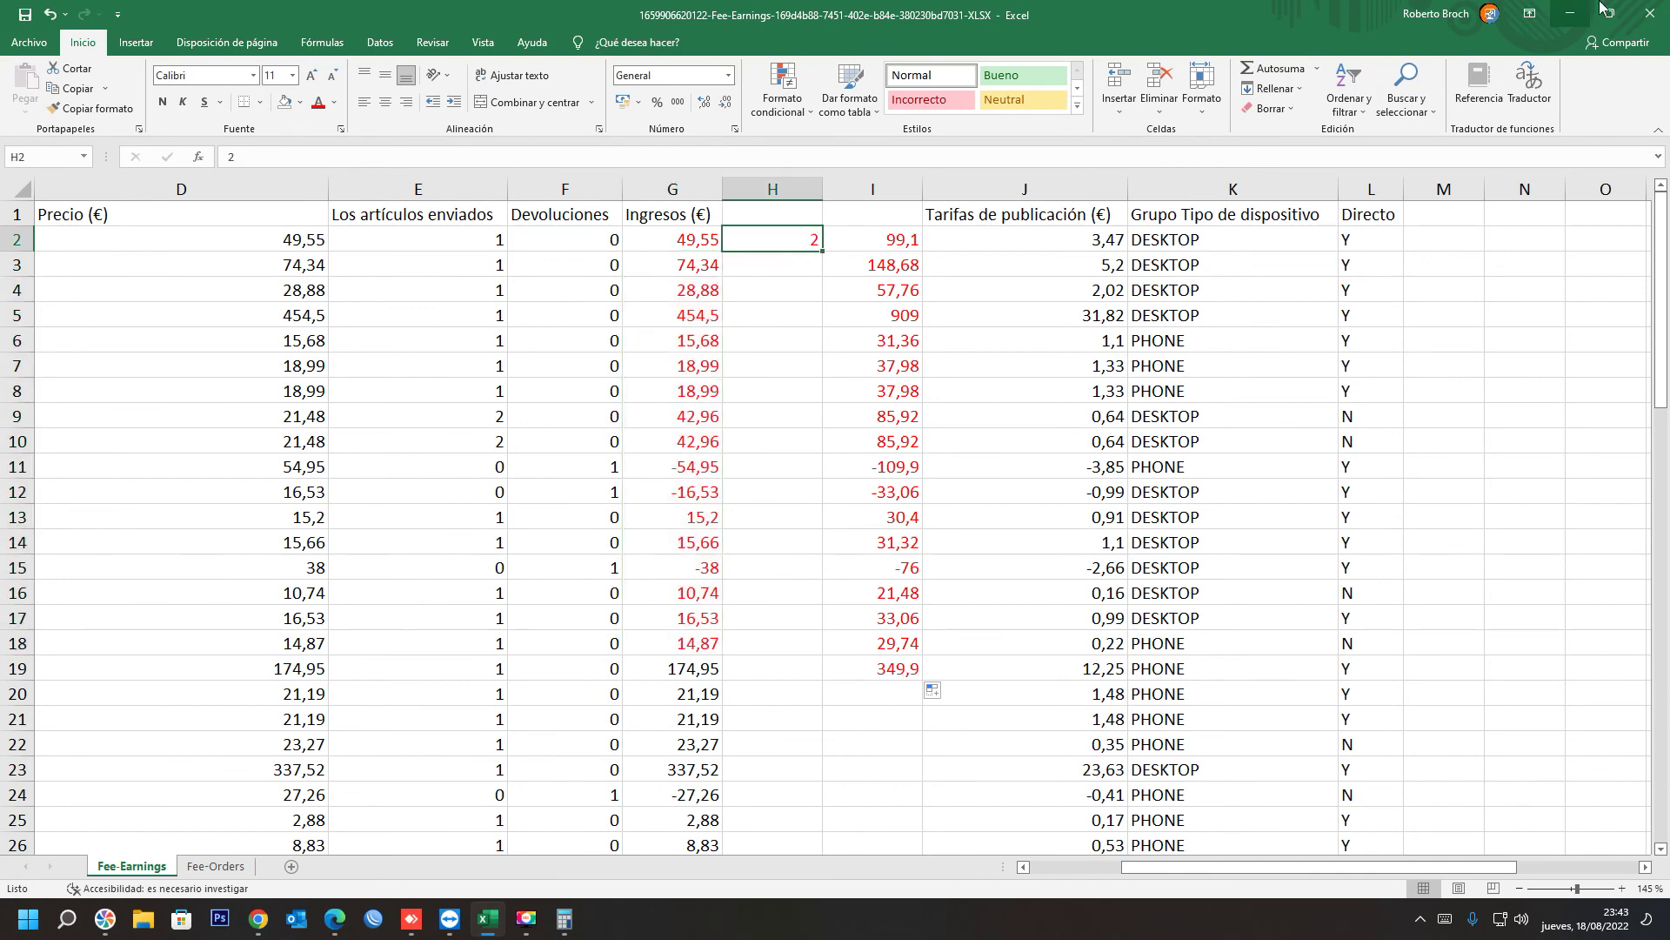
pyautogui.click(1570, 13)
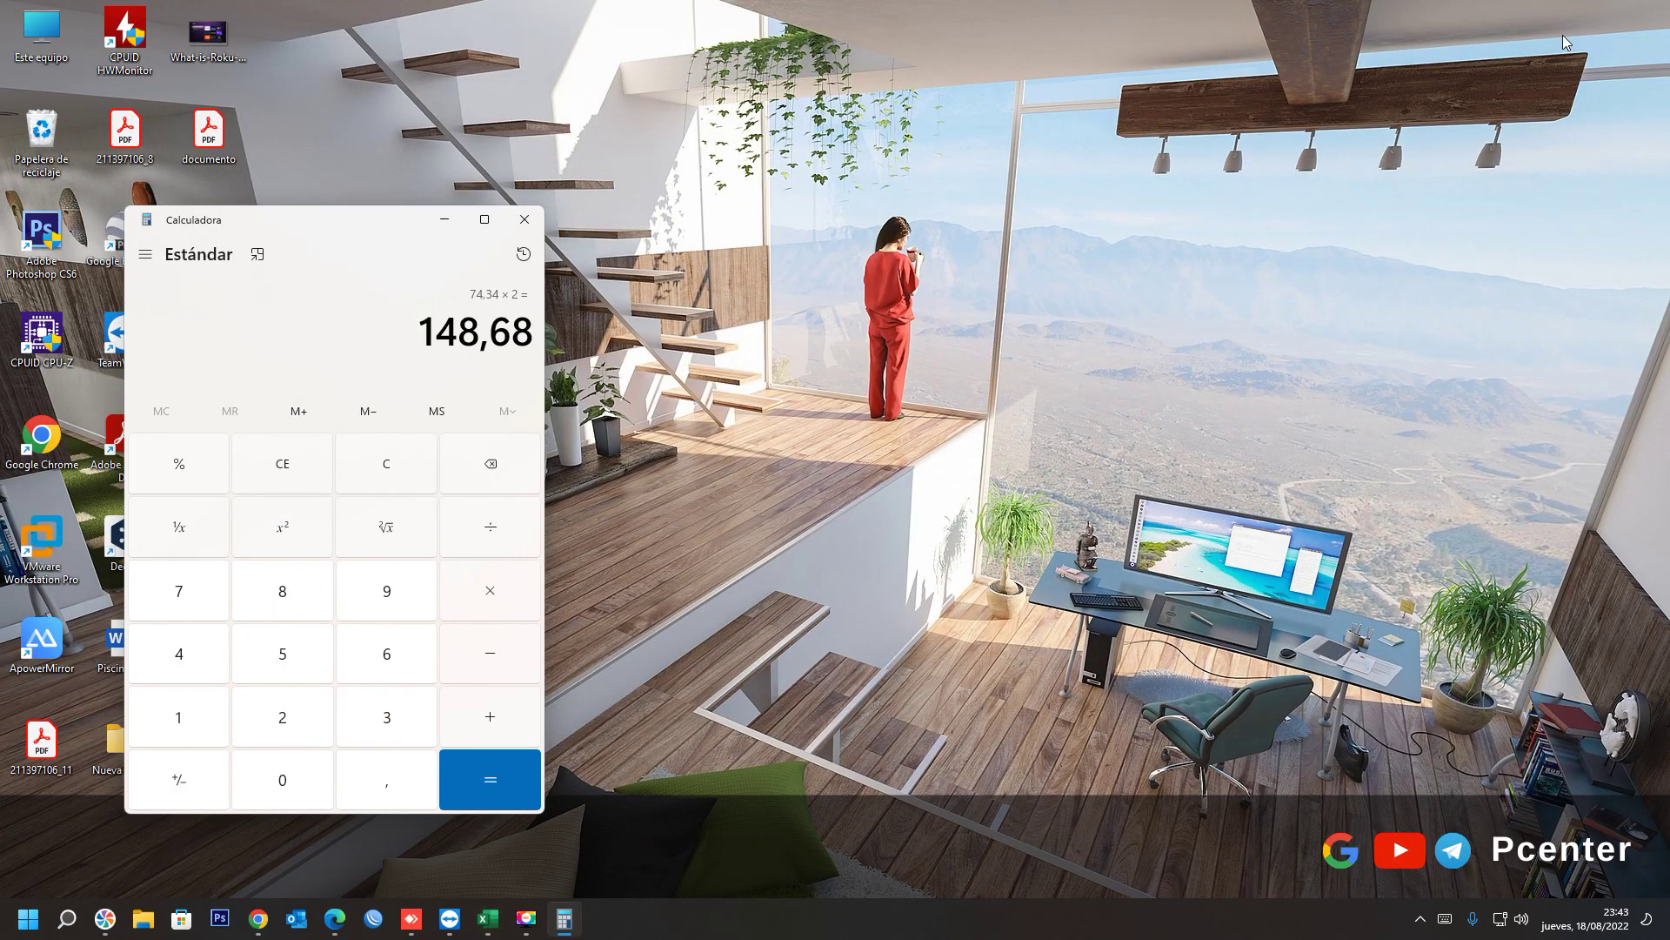
# Step: Close the Windows Calculator, leaving the desktop with Excel still minimized in the taskbar
pyautogui.click(540, 223)
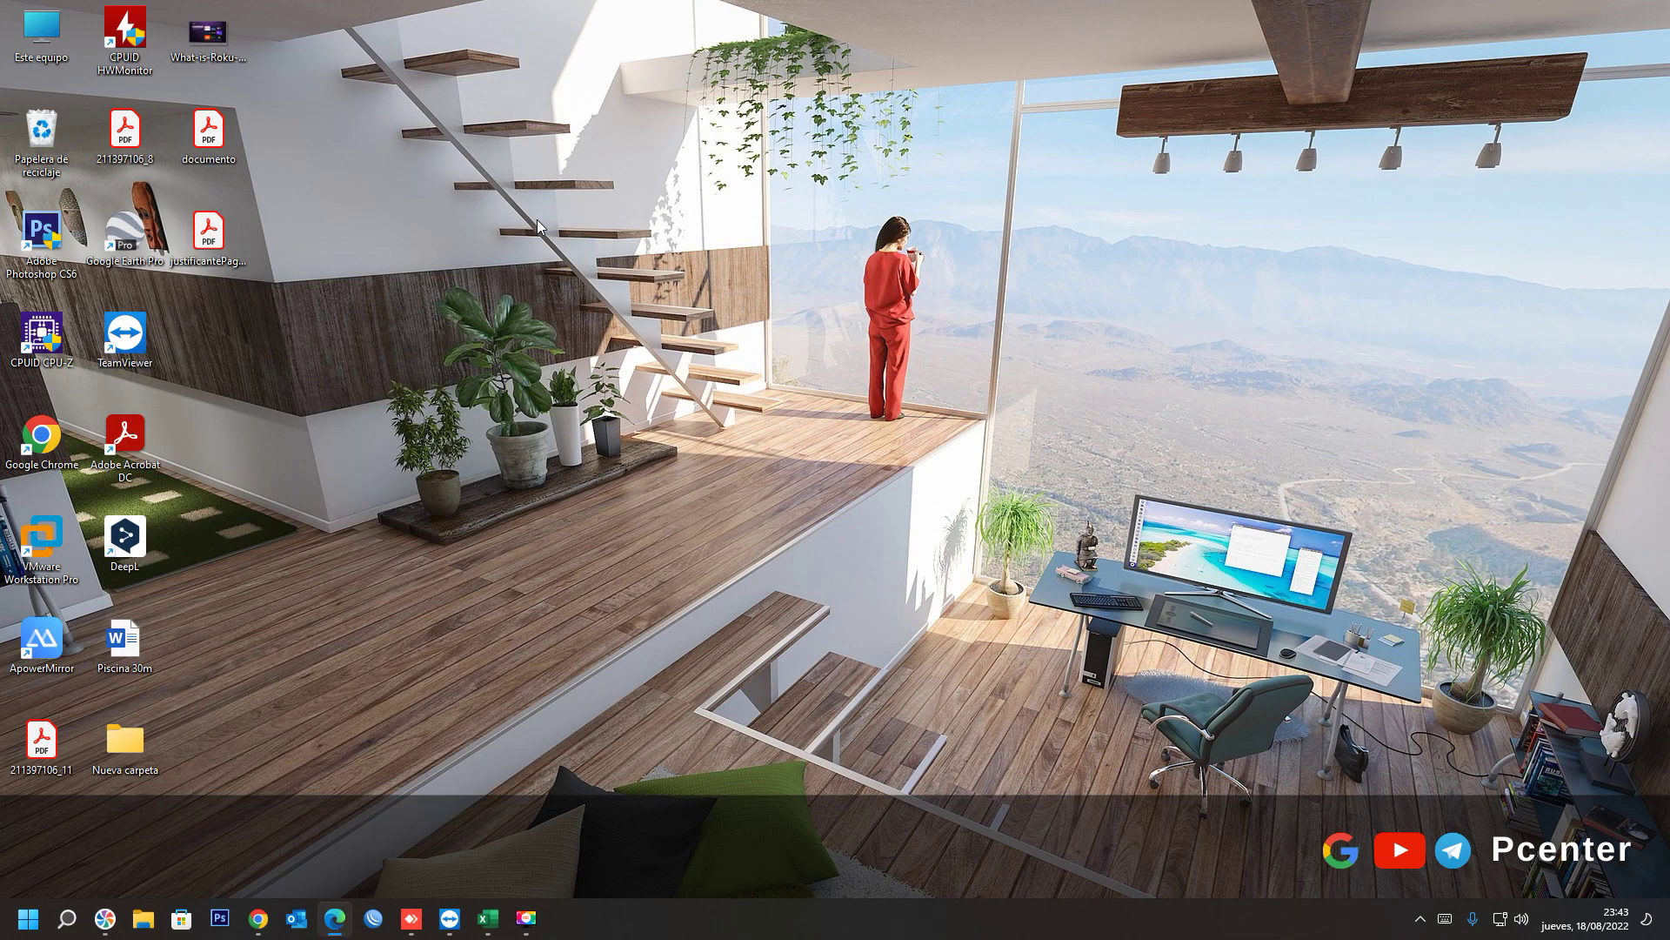